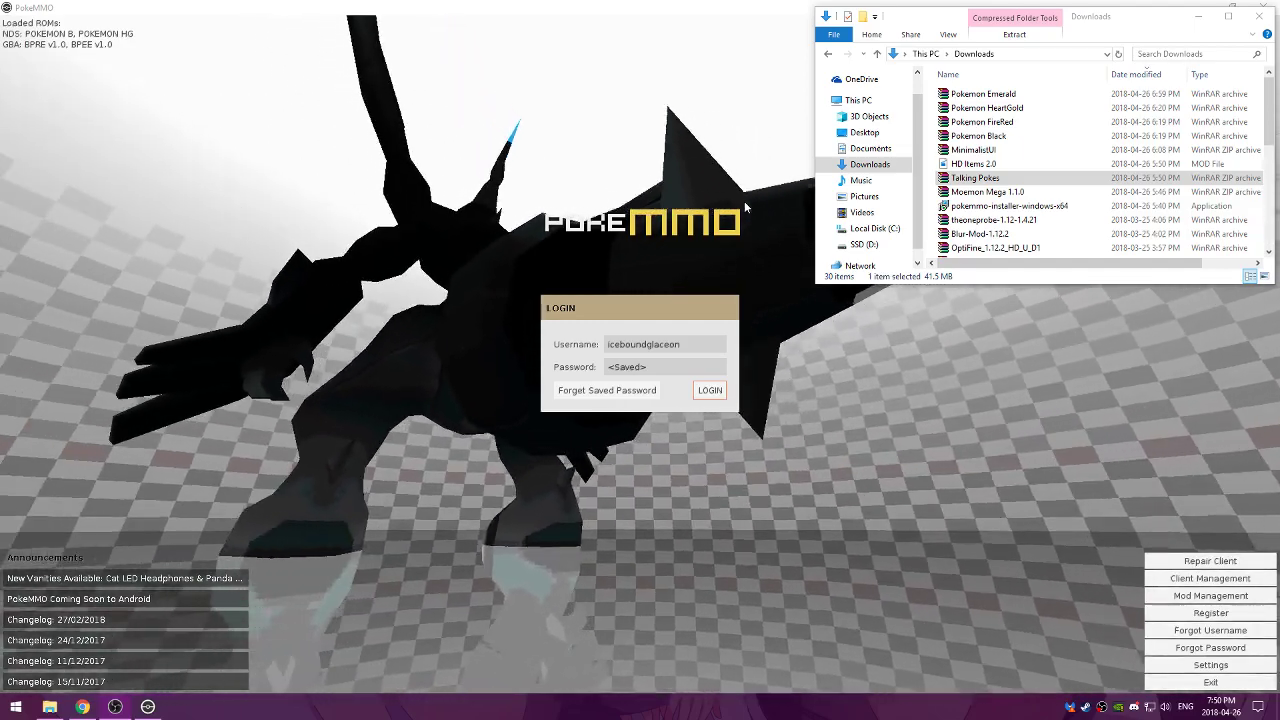
# Centre the Downloads window over PokeMMO, try selecting the archives, and leave none selected.
pyautogui.moveTo(956, 16)
pyautogui.mouseDown()
pyautogui.moveTo(620, 180)
pyautogui.moveTo(634, 184)
pyautogui.mouseUp()
pyautogui.keyDown('shift'); pyautogui.click(612, 261); pyautogui.keyUp('shift')
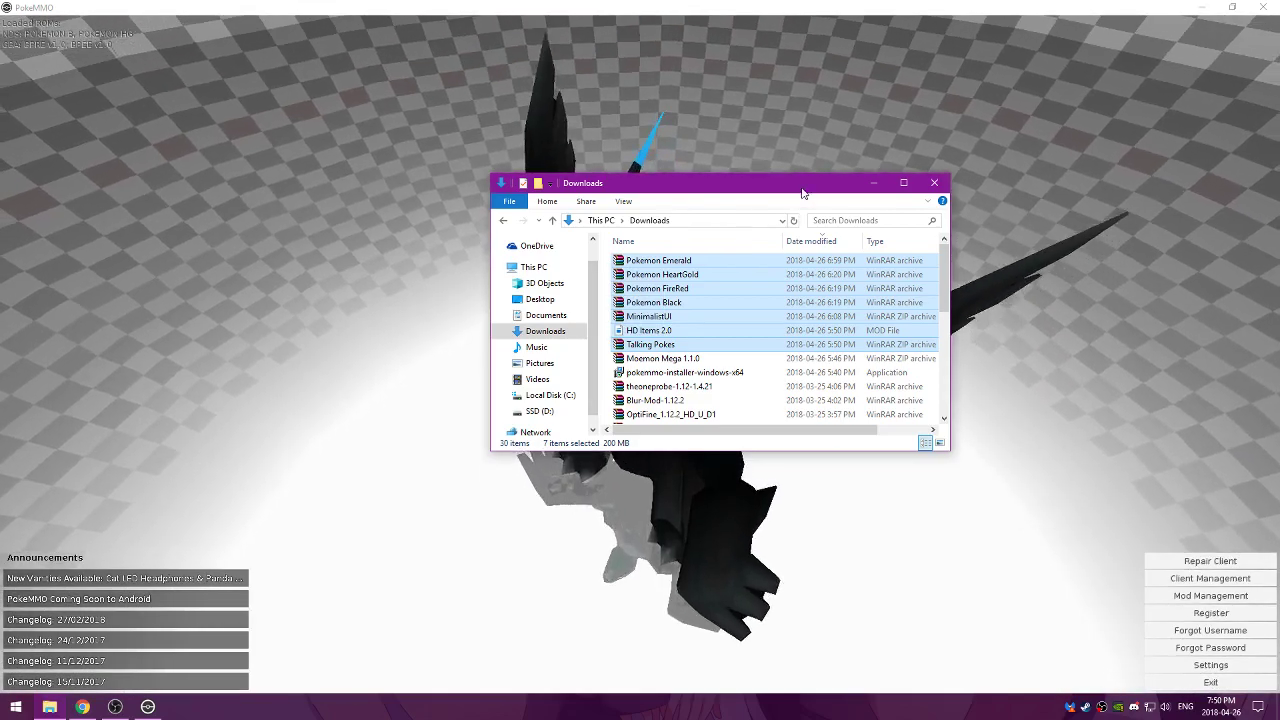
pyautogui.moveTo(801, 192); pyautogui.dragTo(732, 193)
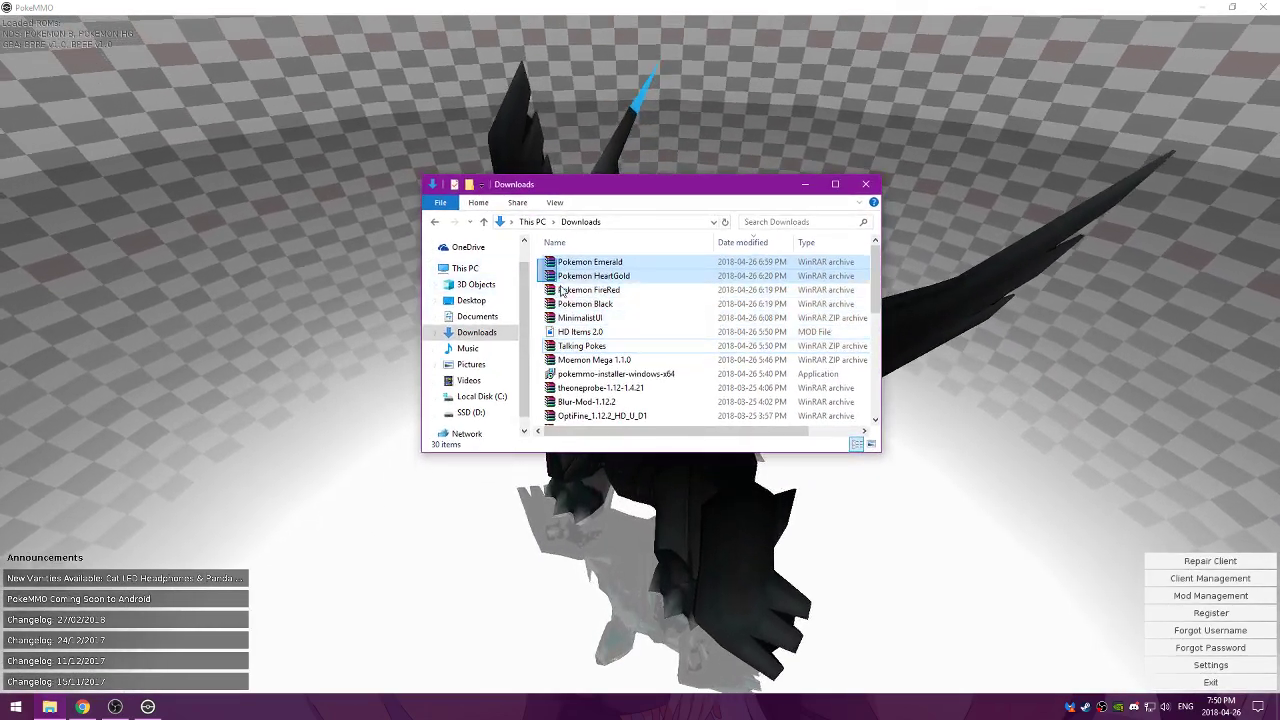
pyautogui.click(585, 303)
pyautogui.moveTo(580, 318)
pyautogui.mouseDown()
pyautogui.moveTo(611, 323)
pyautogui.moveTo(571, 331)
pyautogui.moveTo(520, 317)
pyautogui.mouseUp()
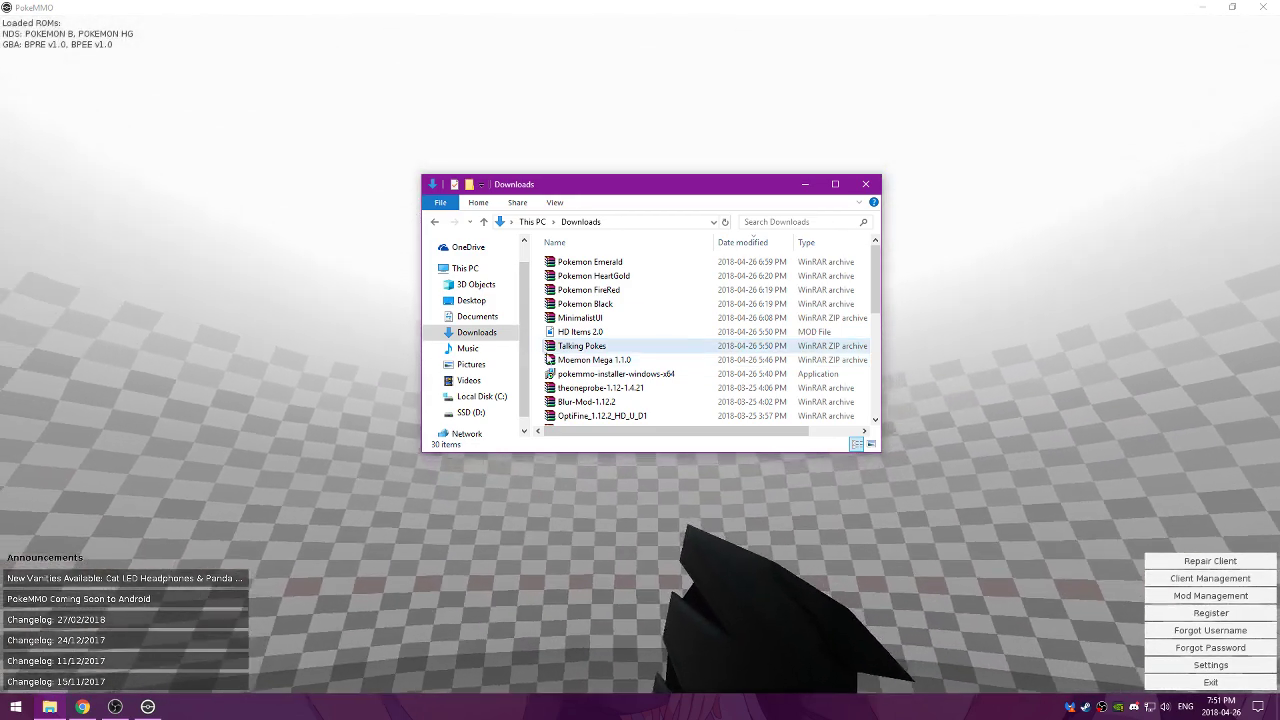
pyautogui.click(547, 350)
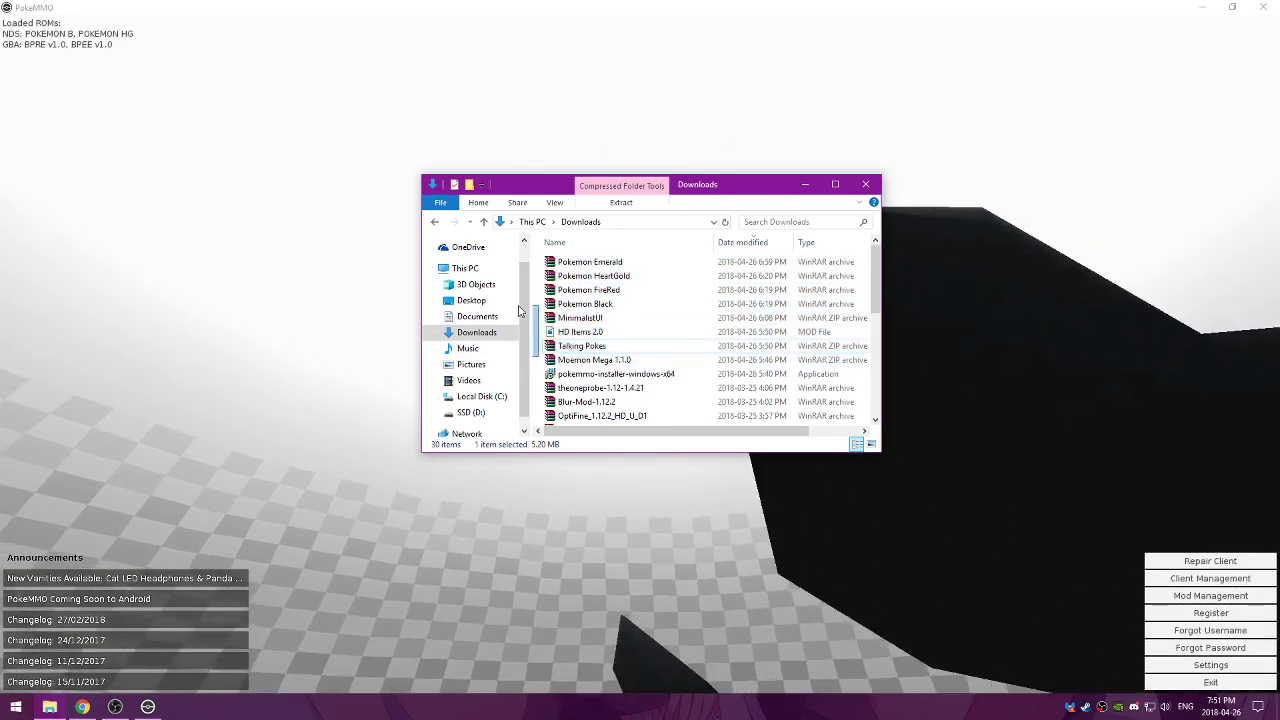
pyautogui.click(535, 303)
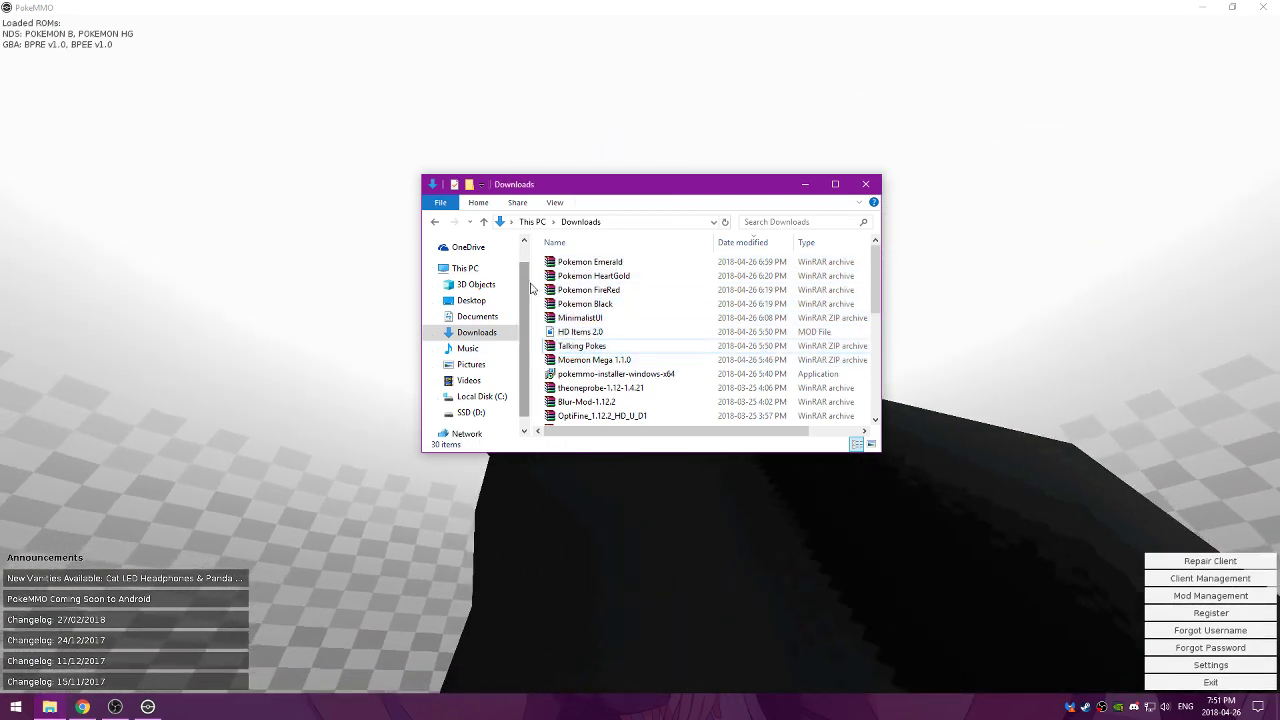
# Switch to Chrome, search Google for 'pokemmo' and open the PokeMMO home page.
pyautogui.click(1123, 300)
pyautogui.hotkey('alt', 'Tab')
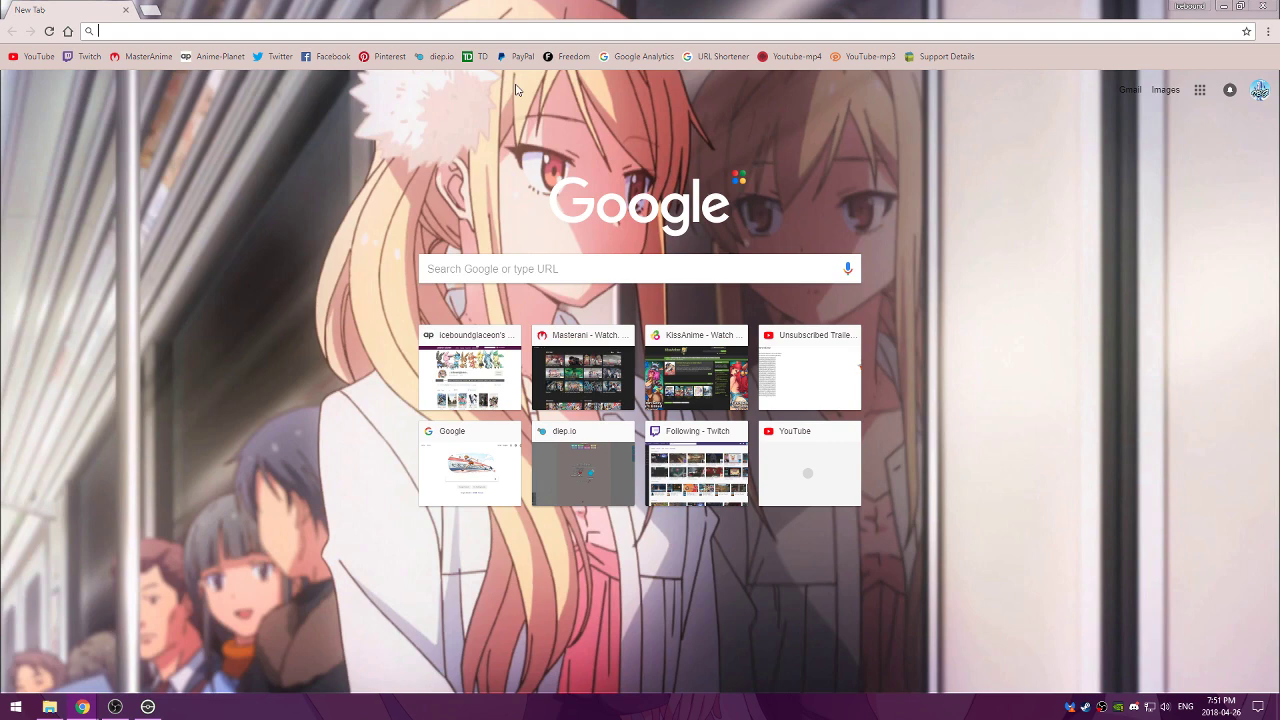
pyautogui.write('poke')
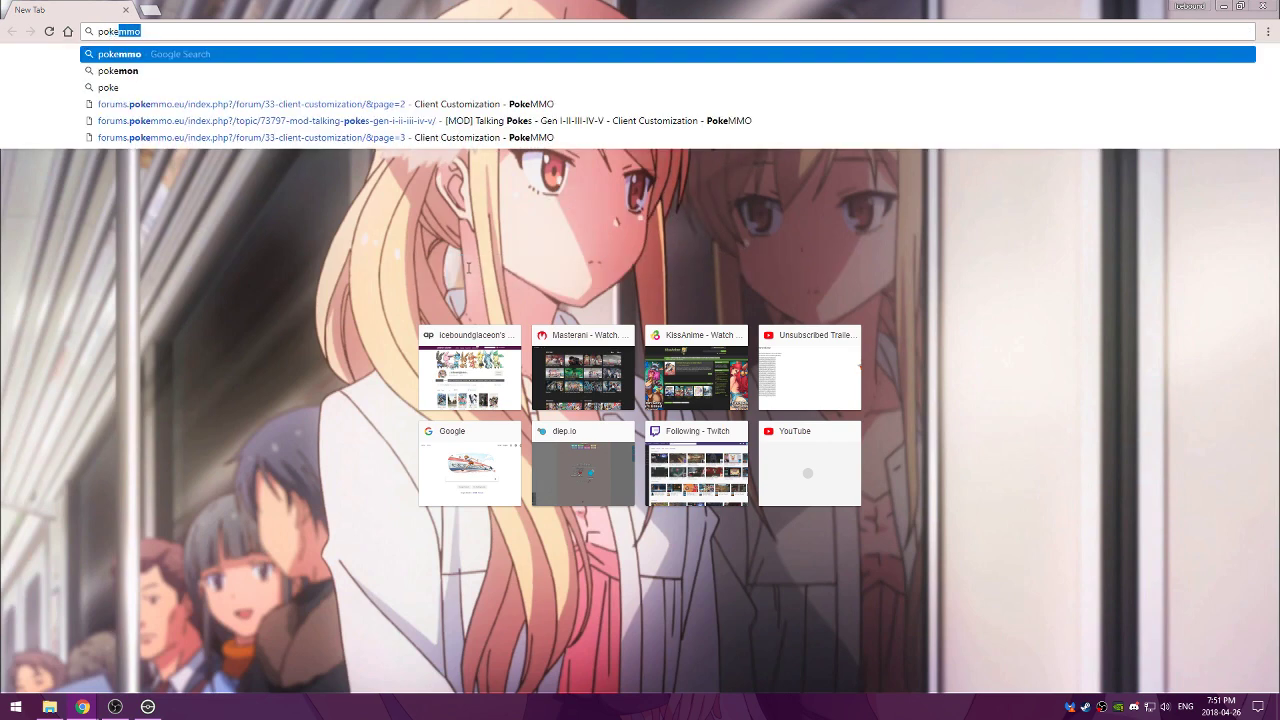
pyautogui.write('em')
pyautogui.press('BackSpace')
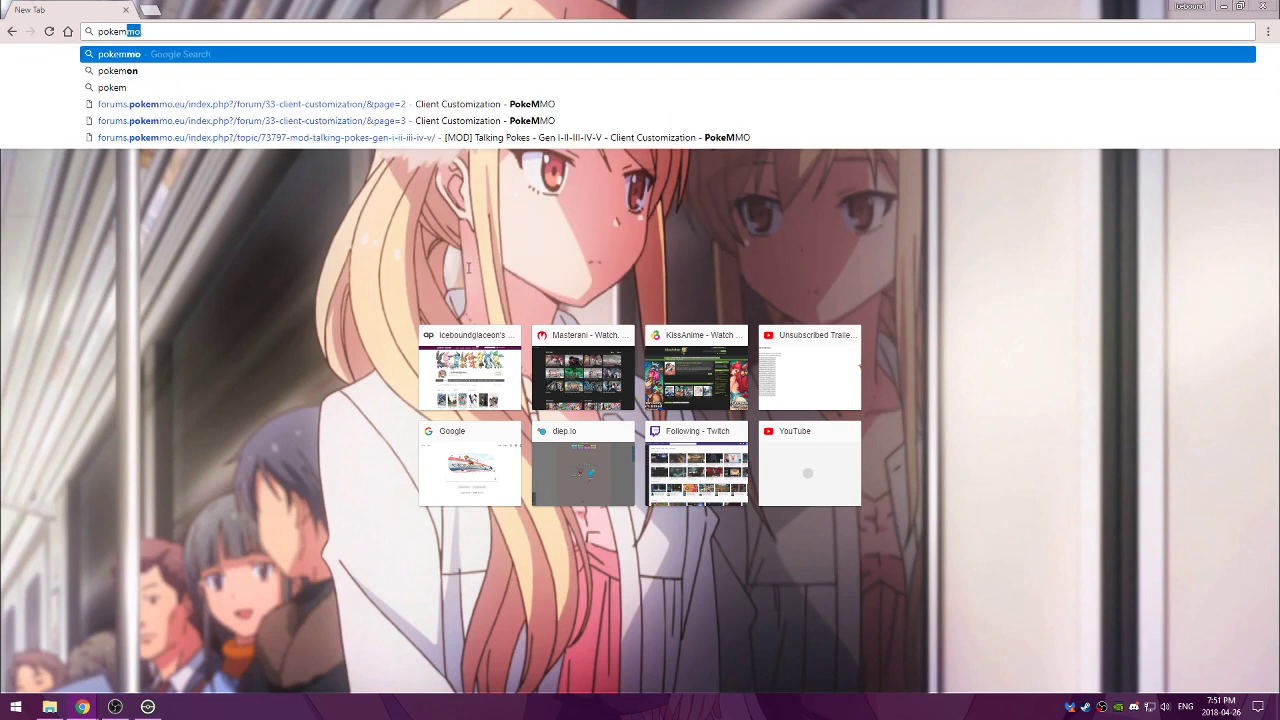
pyautogui.press('Return')
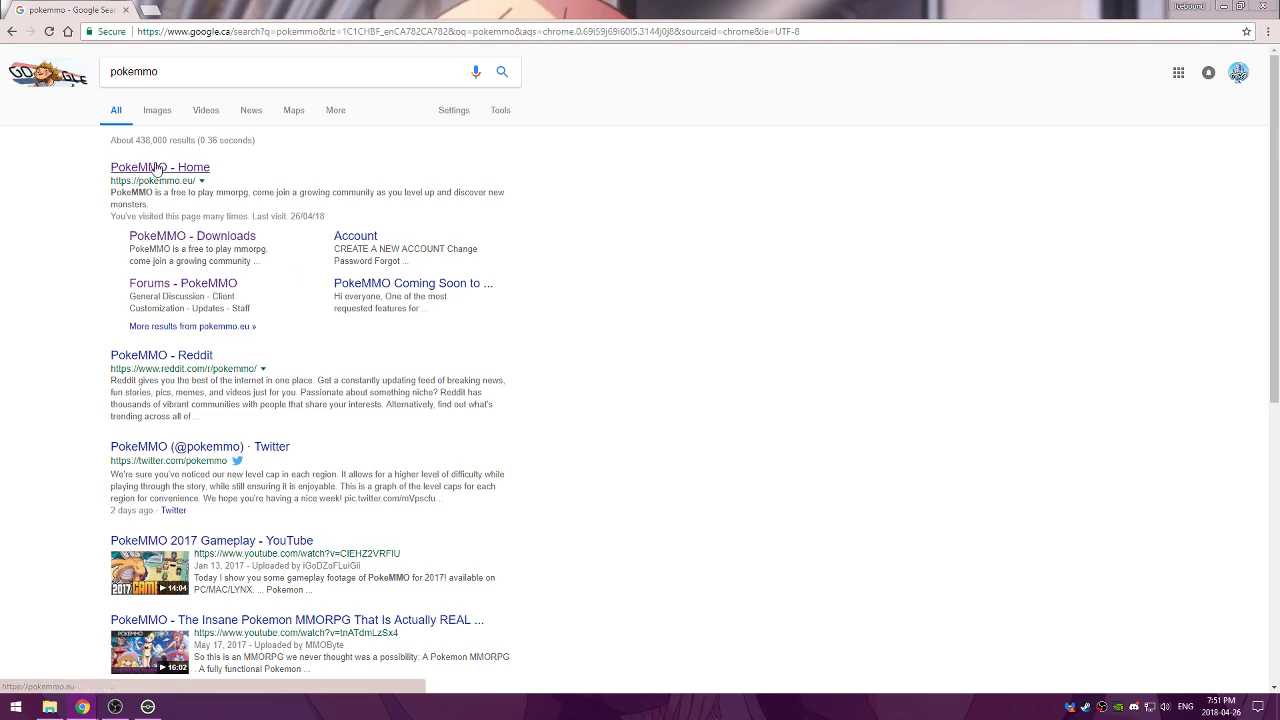
pyautogui.click(156, 168)
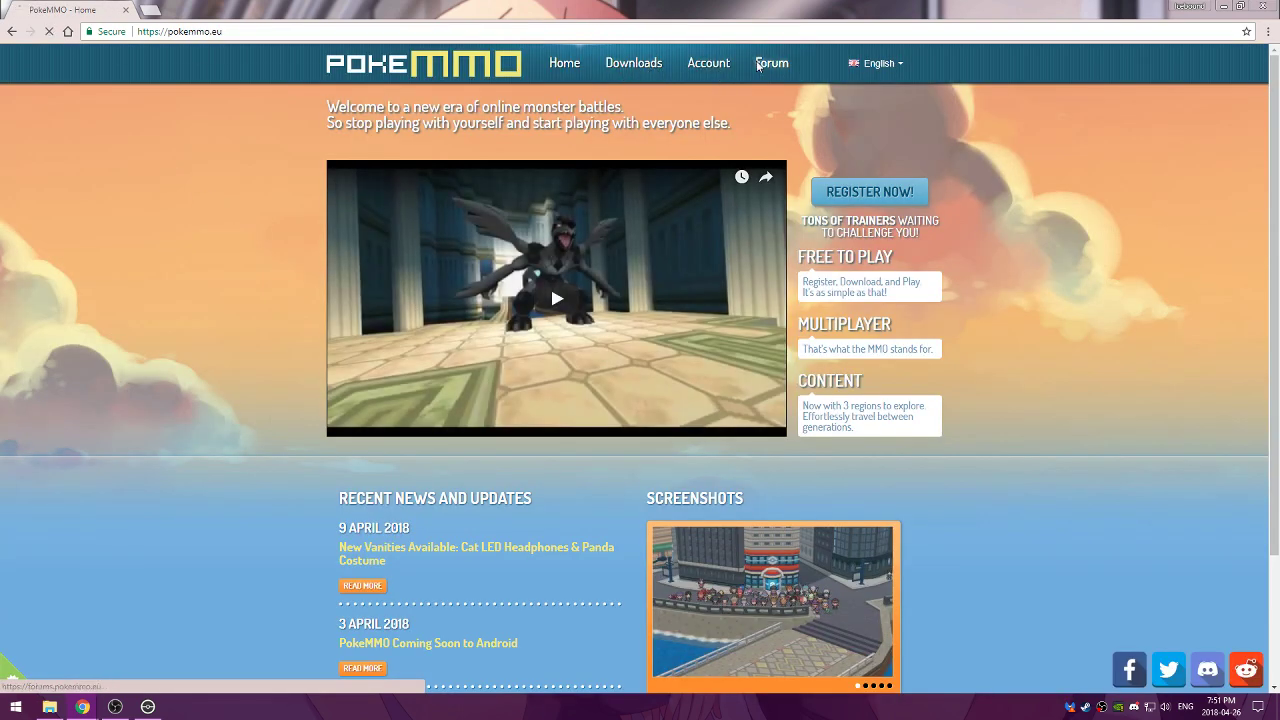
# Scroll through the forum to browse the Client Customization mod and theme topics.
pyautogui.scroll(-3, 255, 390)
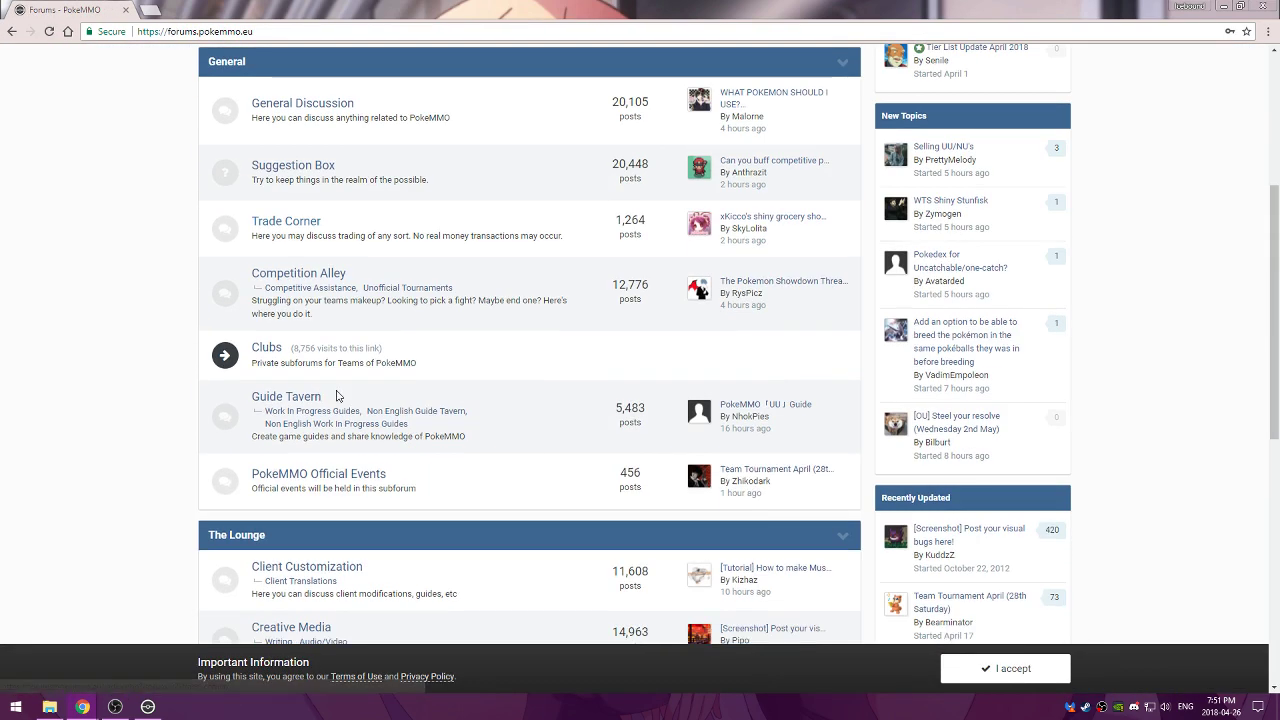
pyautogui.scroll(-3, 358, 404)
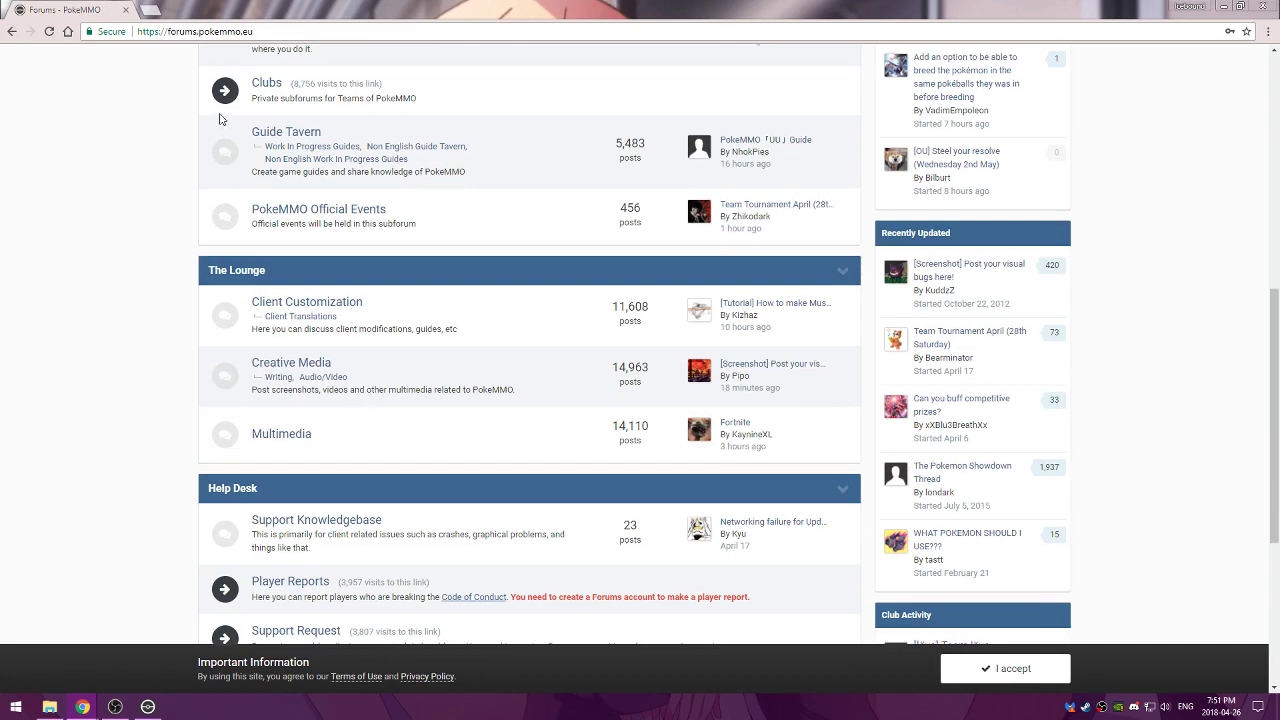
pyautogui.scroll(5, 200, 283)
pyautogui.scroll(-6, 240, 430)
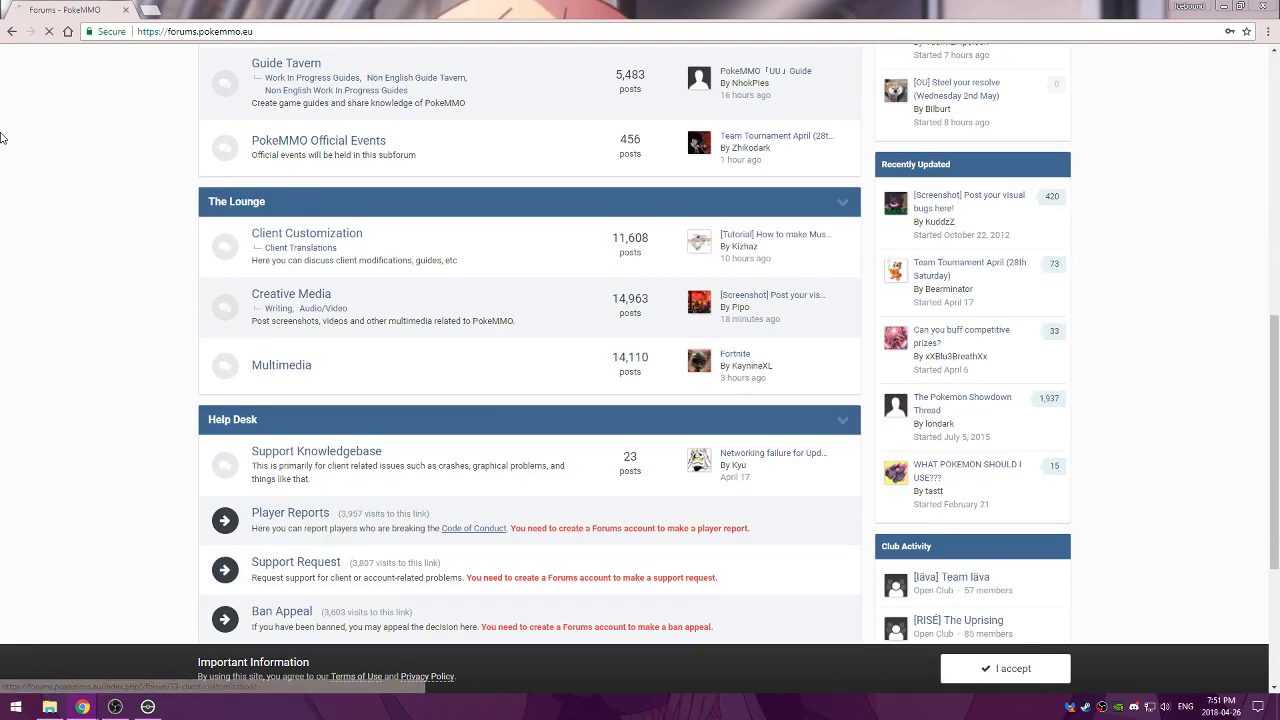
pyautogui.scroll(-9, 380, 409)
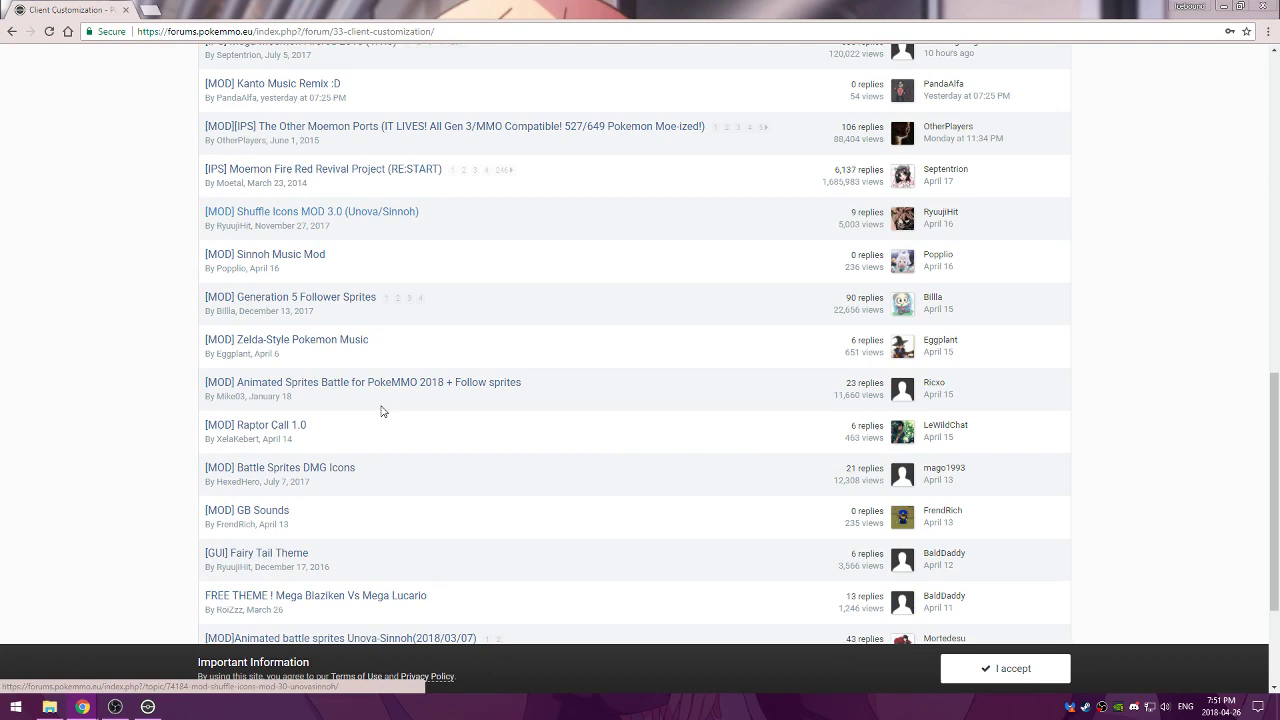
pyautogui.scroll(2, 279, 290)
pyautogui.scroll(-4, 351, 211)
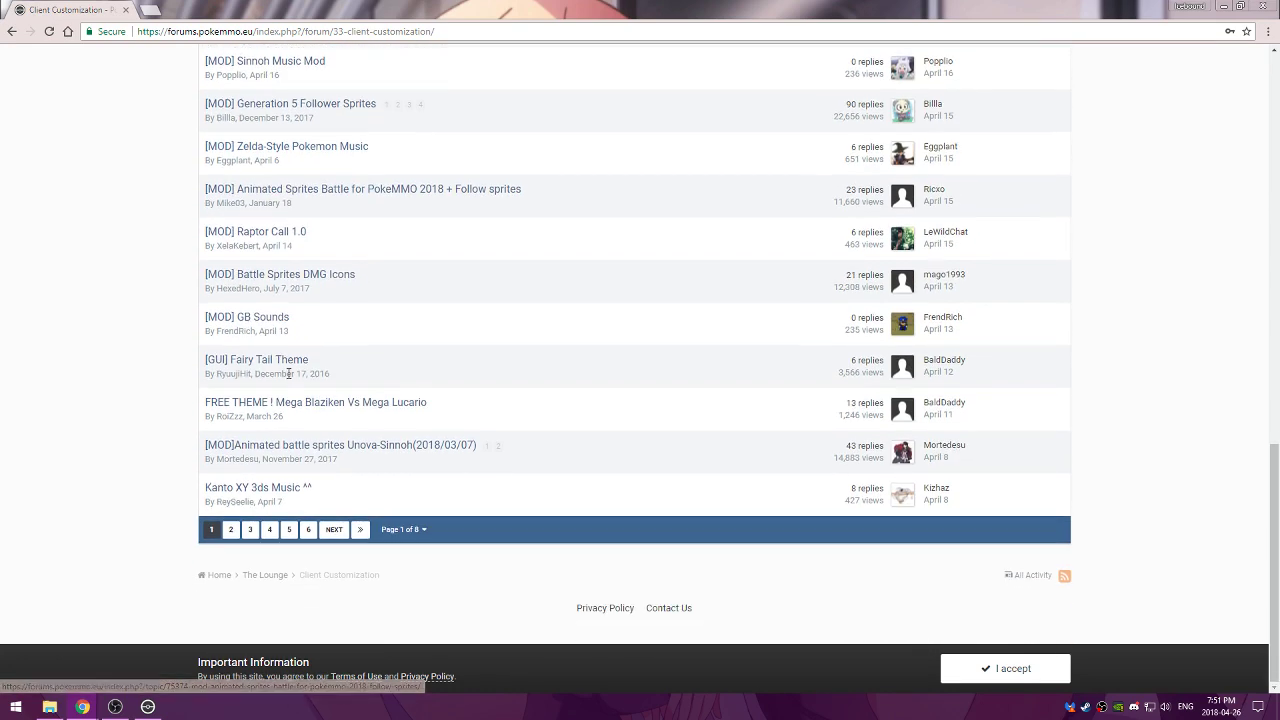
pyautogui.scroll(4, 271, 214)
pyautogui.scroll(-3, 350, 141)
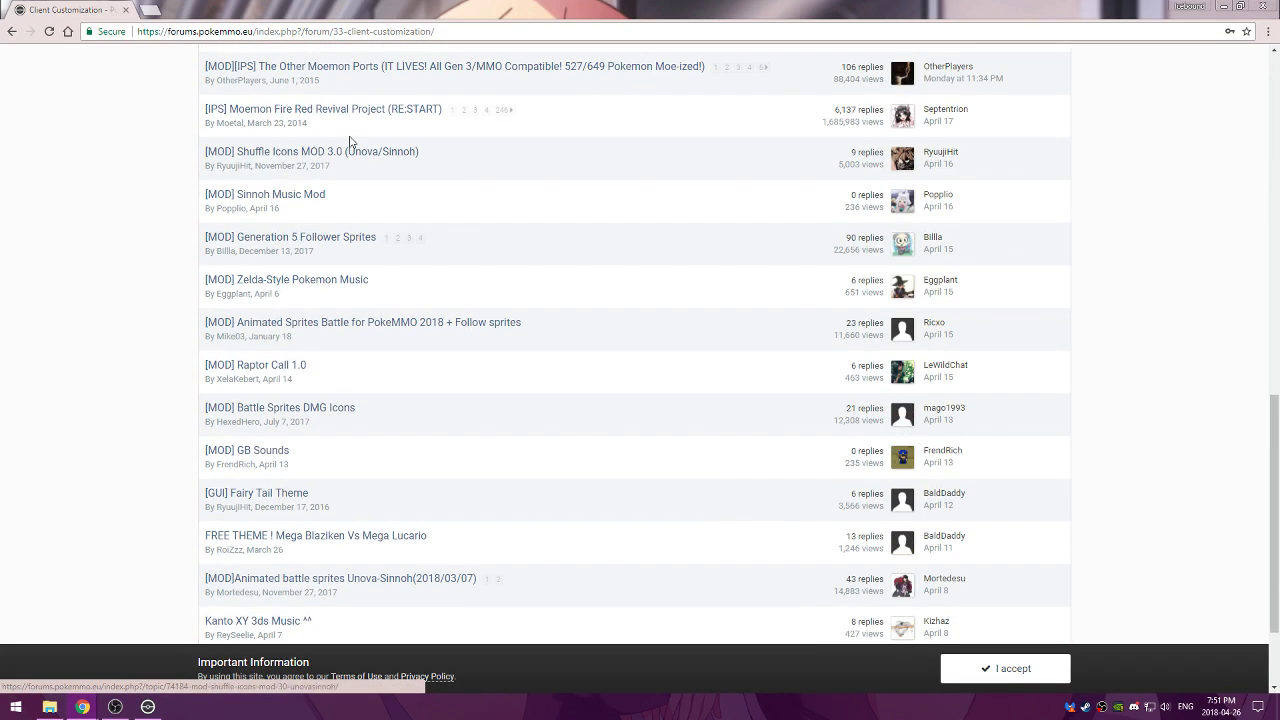
pyautogui.scroll(-1, 368, 166)
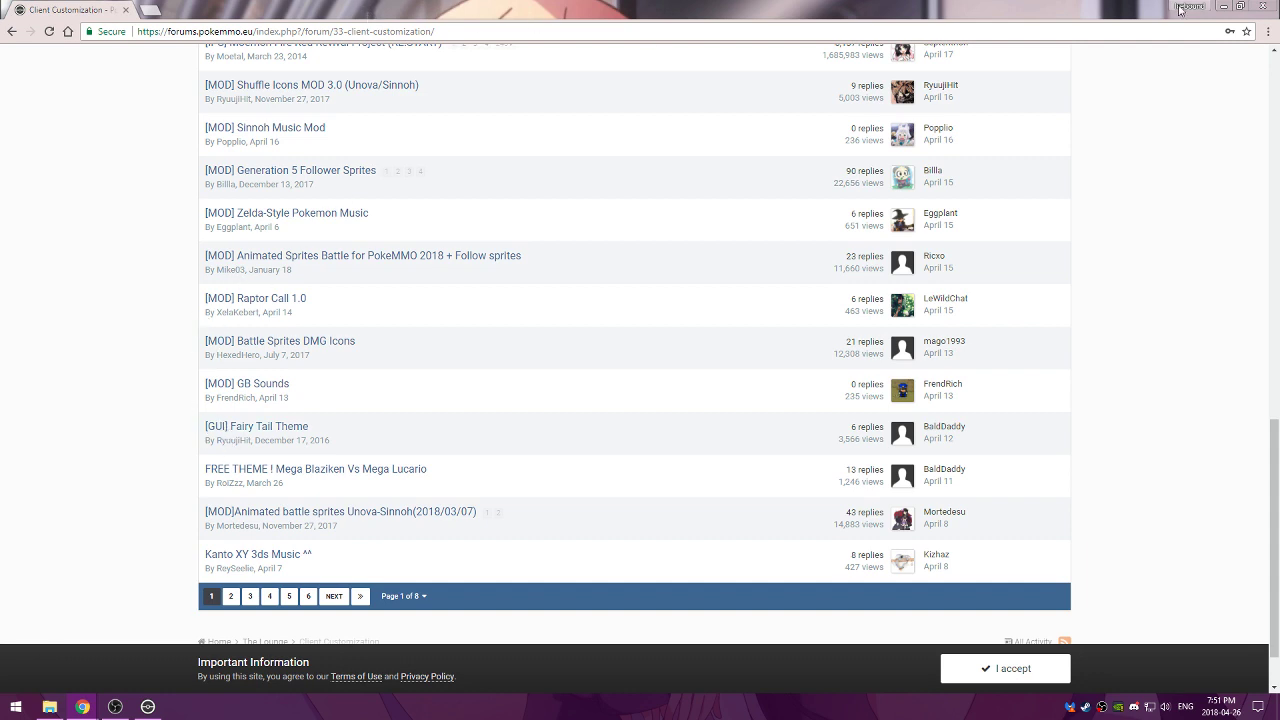
# Close Chrome, clear the Downloads selection, and open PokeMMO's roms folder from Client Management.
pyautogui.click(1264, 8)
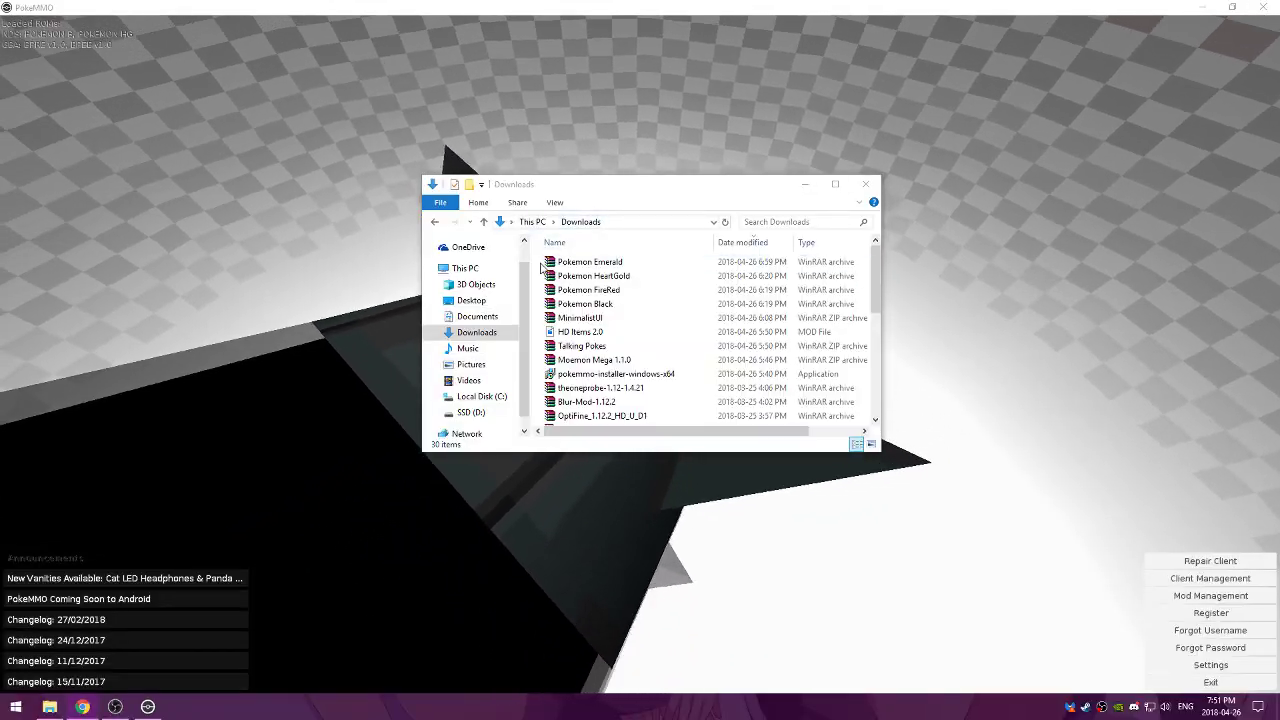
pyautogui.click(660, 345)
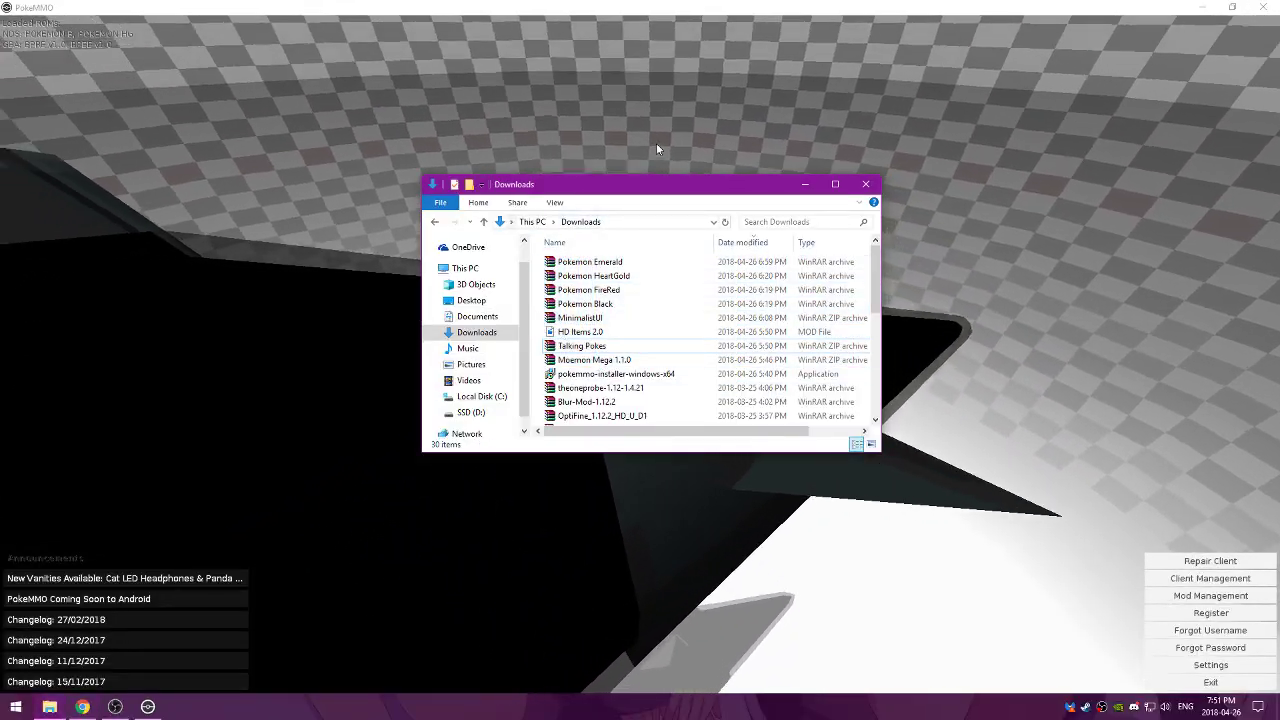
pyautogui.moveTo(667, 192)
pyautogui.mouseDown()
pyautogui.moveTo(803, 200)
pyautogui.moveTo(746, 337)
pyautogui.moveTo(260, 314)
pyautogui.moveTo(276, 267)
pyautogui.mouseUp()
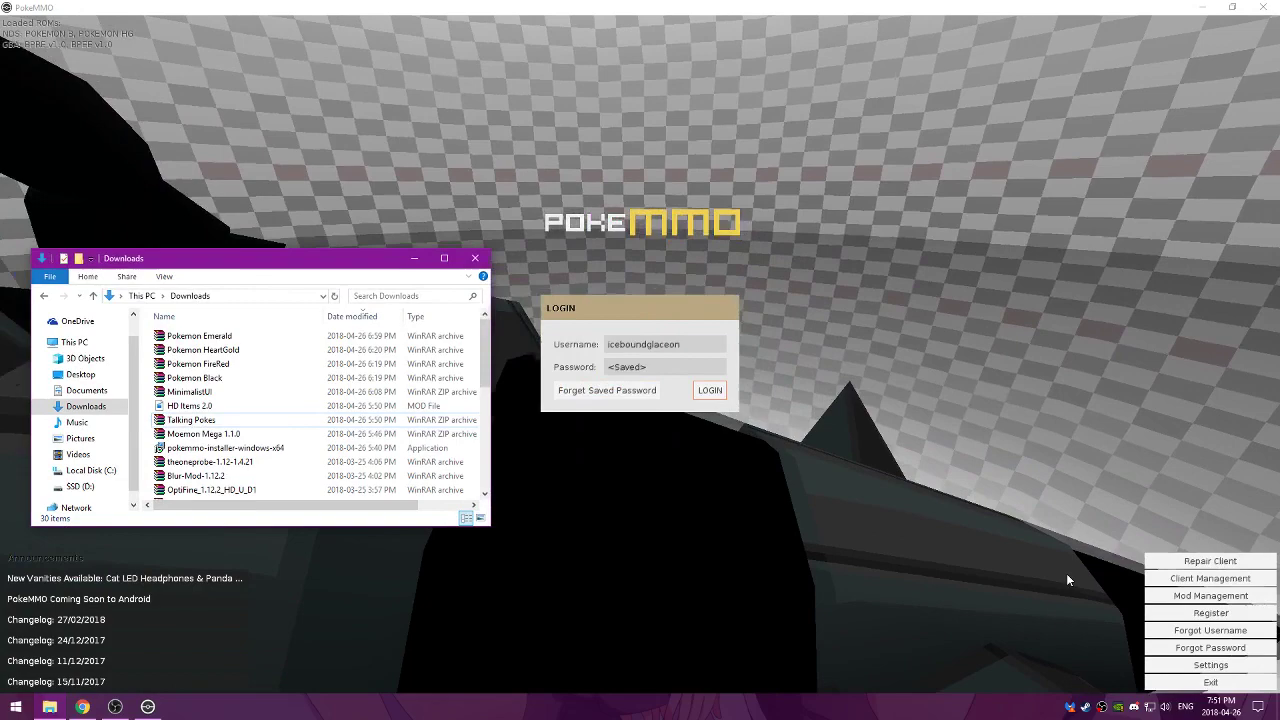
pyautogui.click(1200, 579)
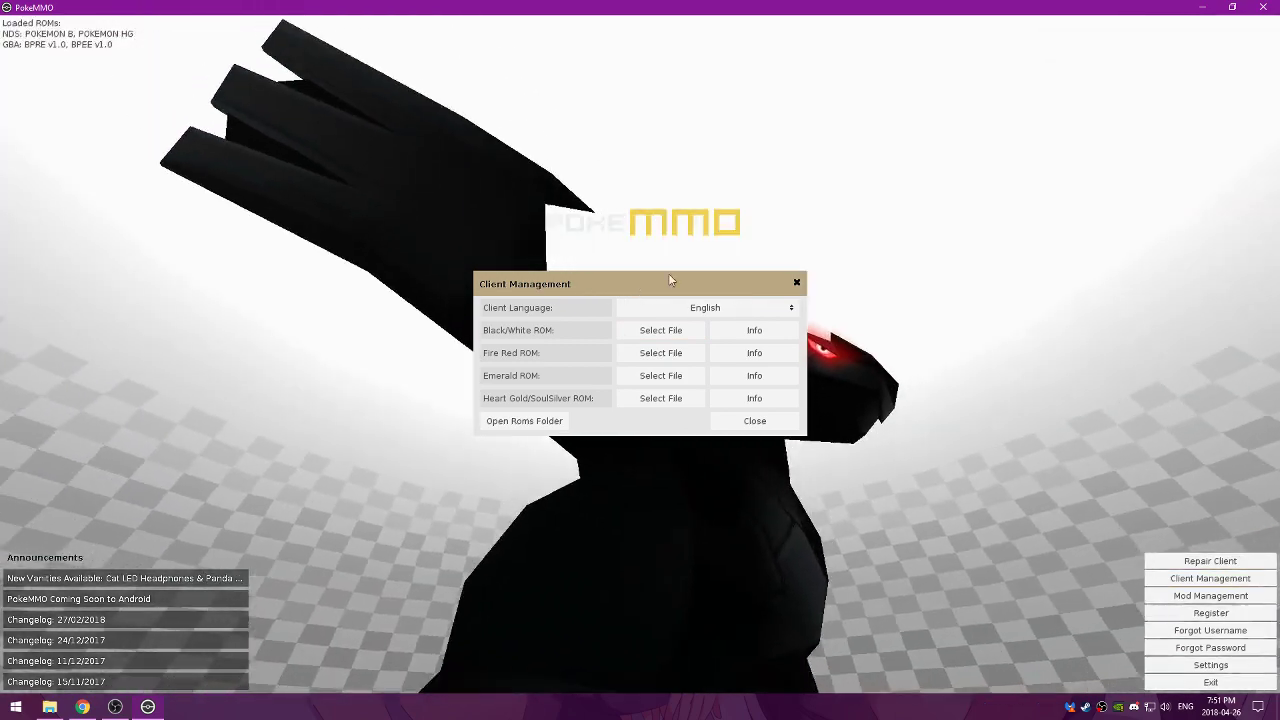
pyautogui.click(540, 424)
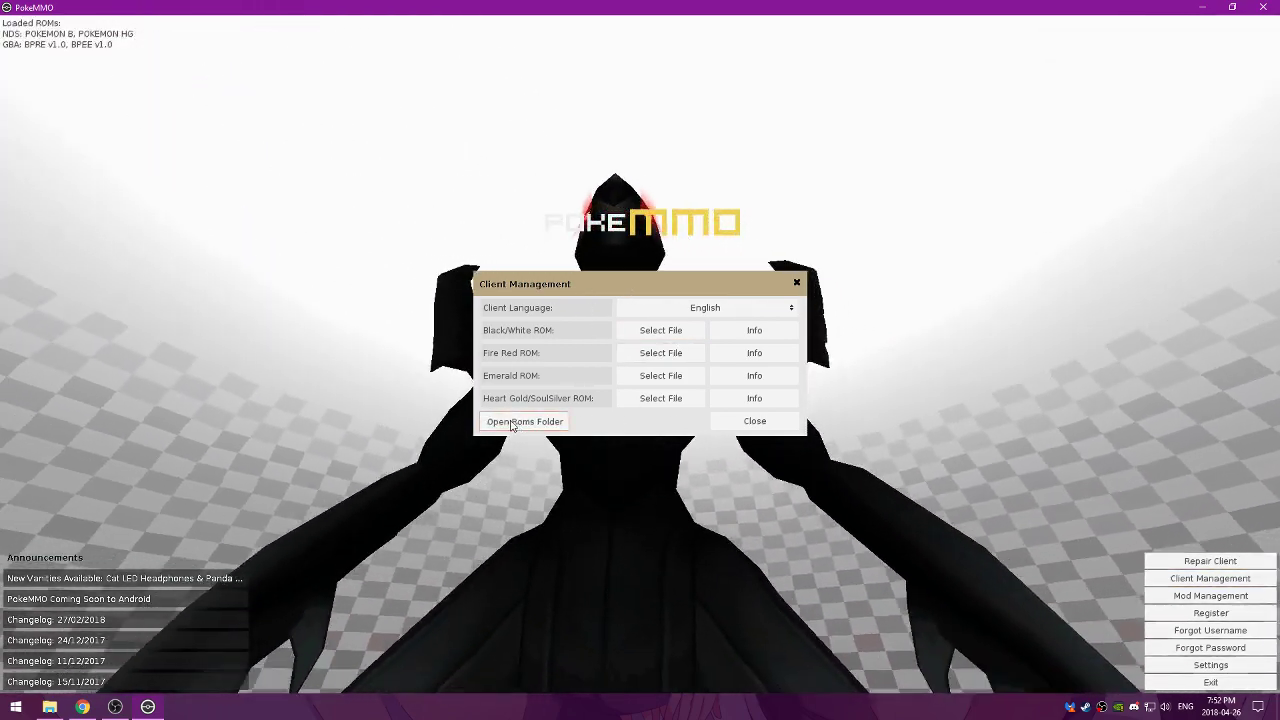
# Place the roms folder beside Downloads and select the four Pokemon ROM archives.
pyautogui.moveTo(300, 275); pyautogui.dragTo(903, 232)
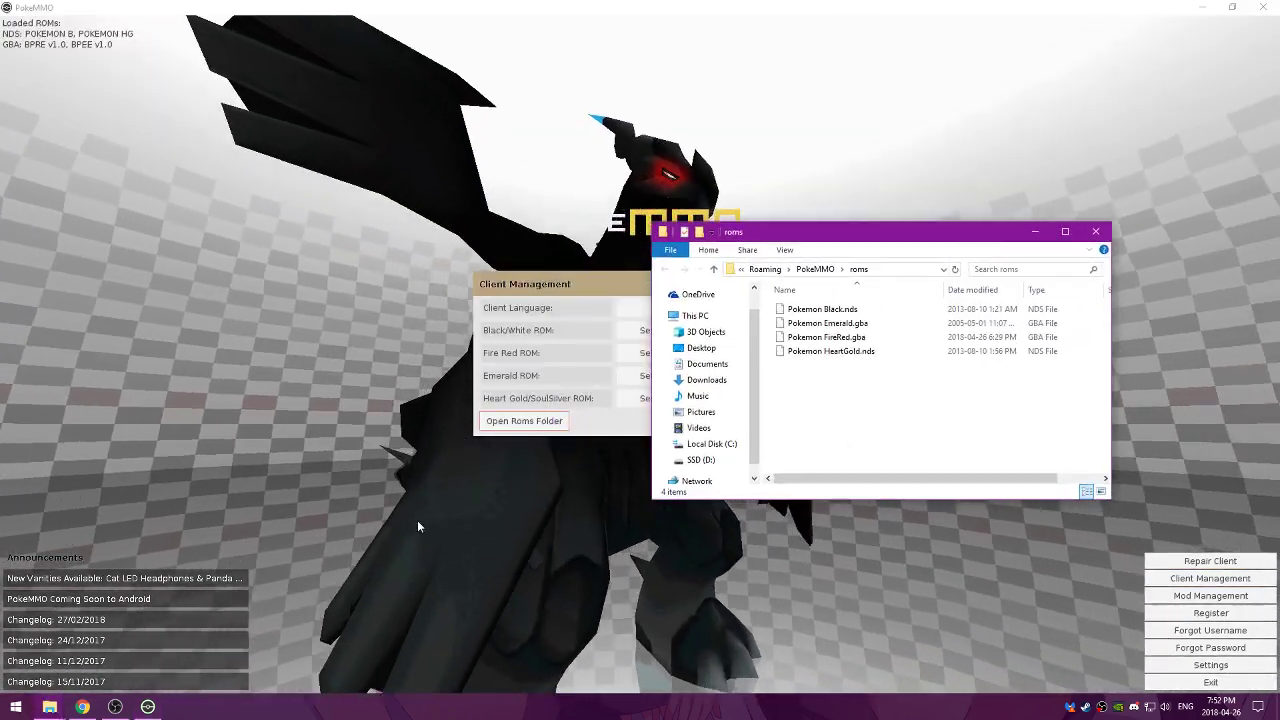
pyautogui.moveTo(55, 710)
pyautogui.click(65, 650)
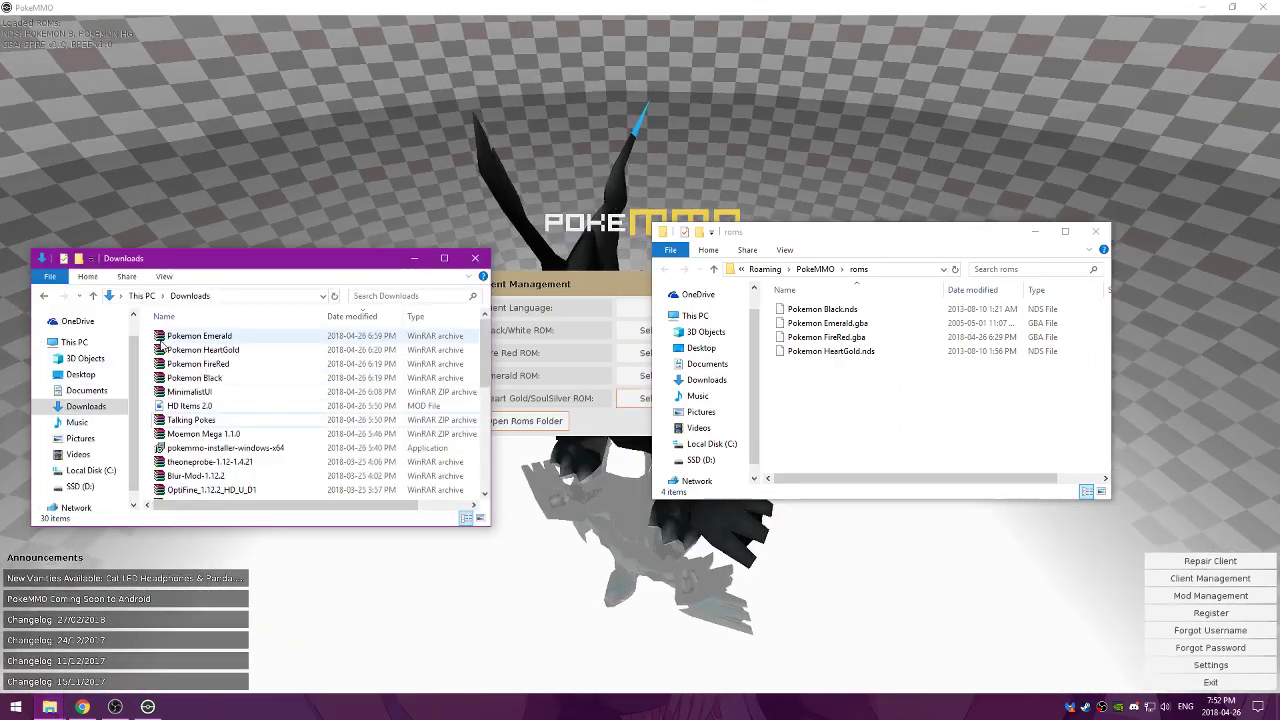
pyautogui.moveTo(150, 331)
pyautogui.mouseDown()
pyautogui.moveTo(320, 405)
pyautogui.moveTo(314, 383)
pyautogui.mouseUp()
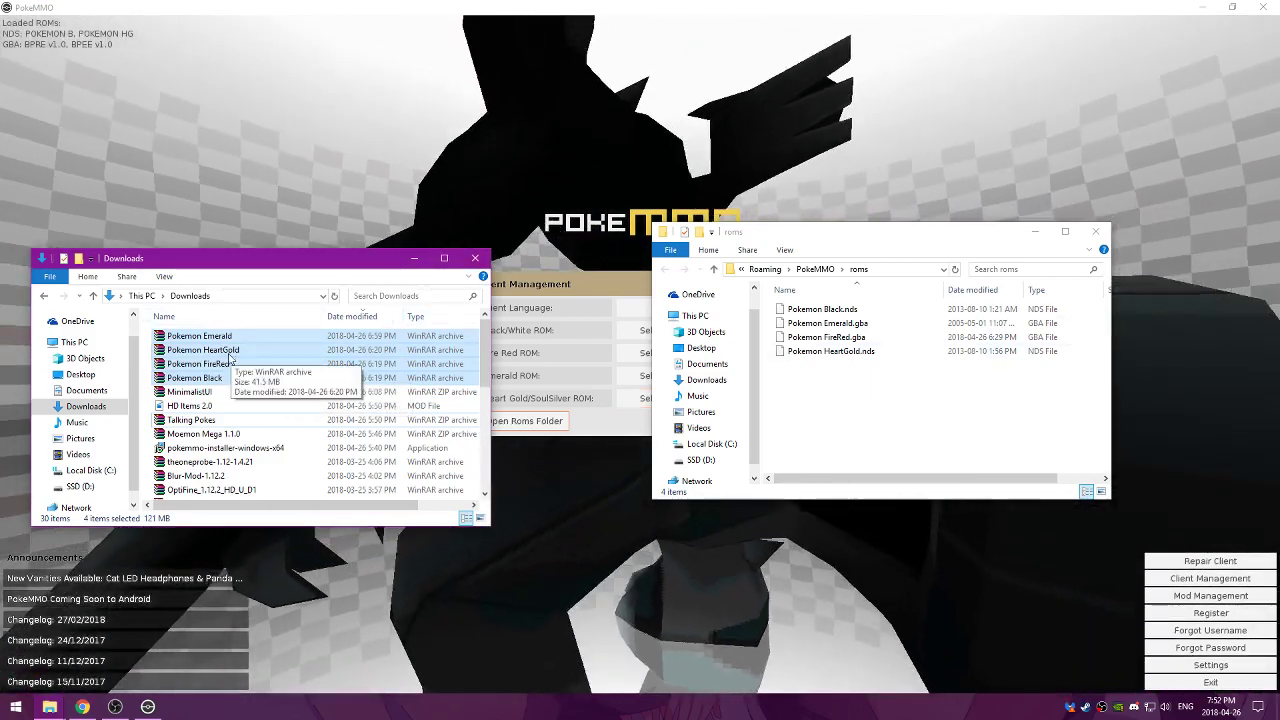
# Reposition the roms folder to uncover Client Management and select Pokemon Black.nds.
pyautogui.click(848, 433)
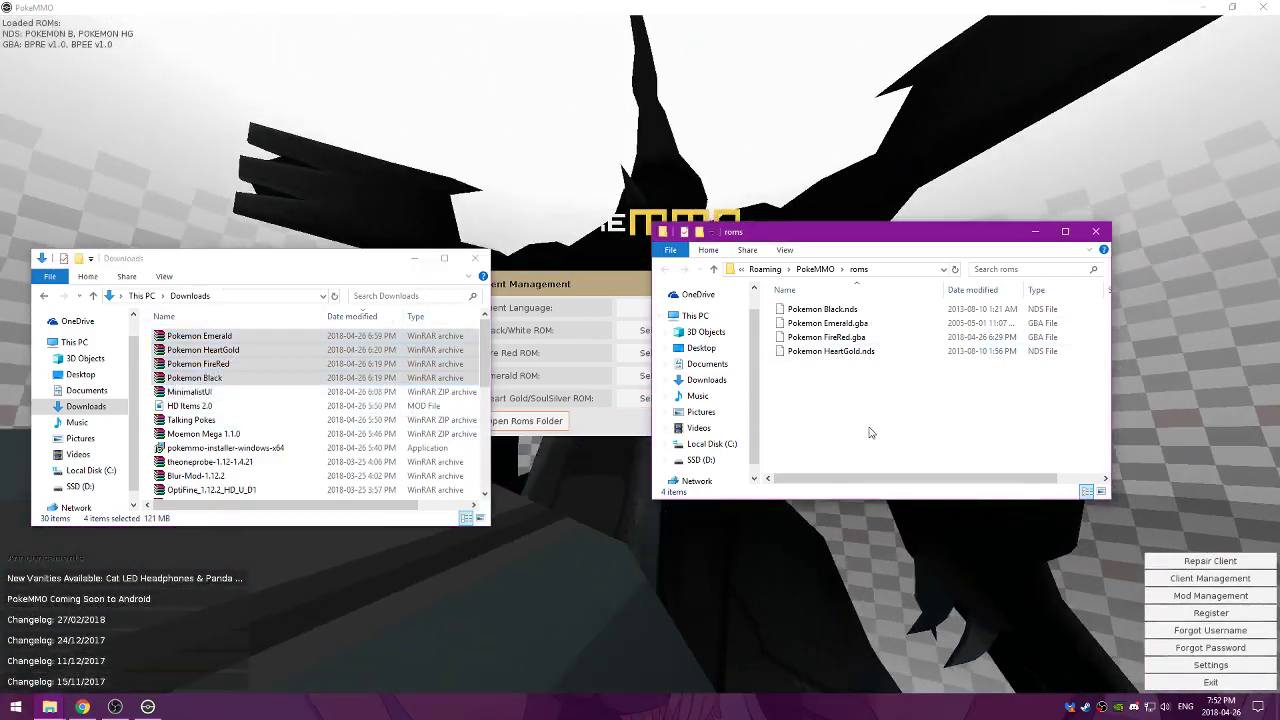
pyautogui.rightClick(857, 418)
pyautogui.press('Escape')
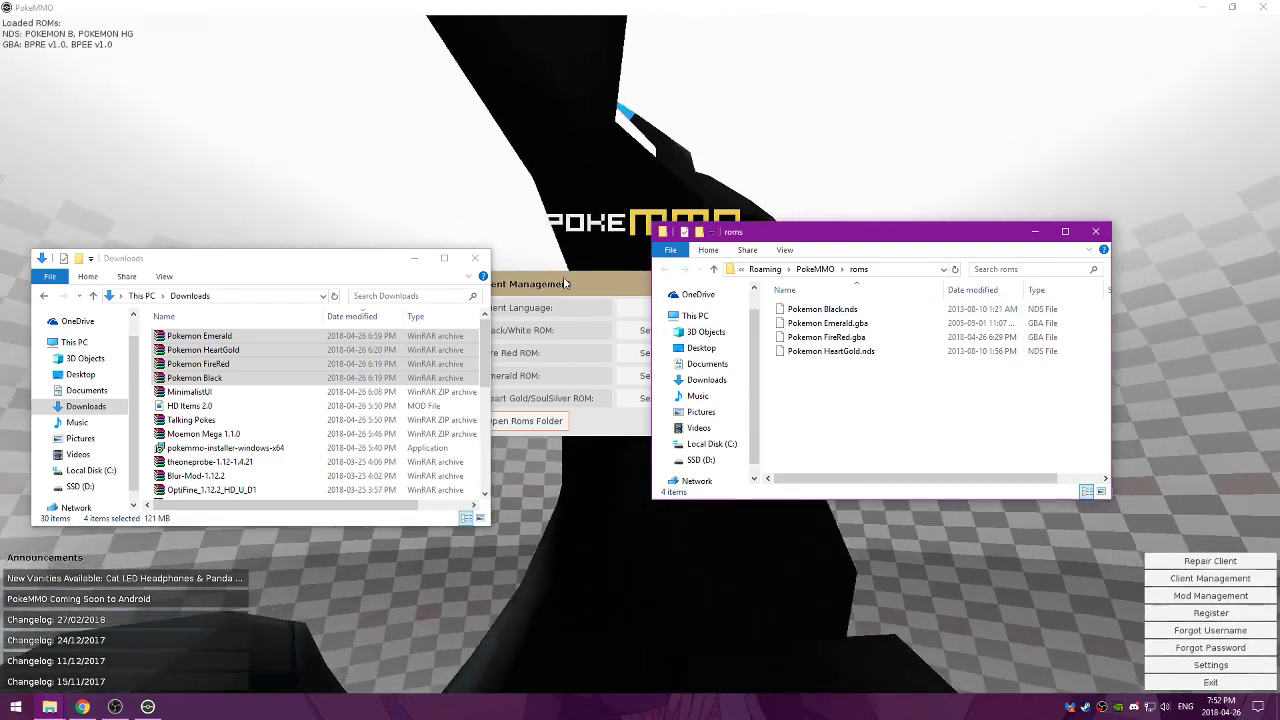
pyautogui.moveTo(760, 231); pyautogui.dragTo(865, 254)
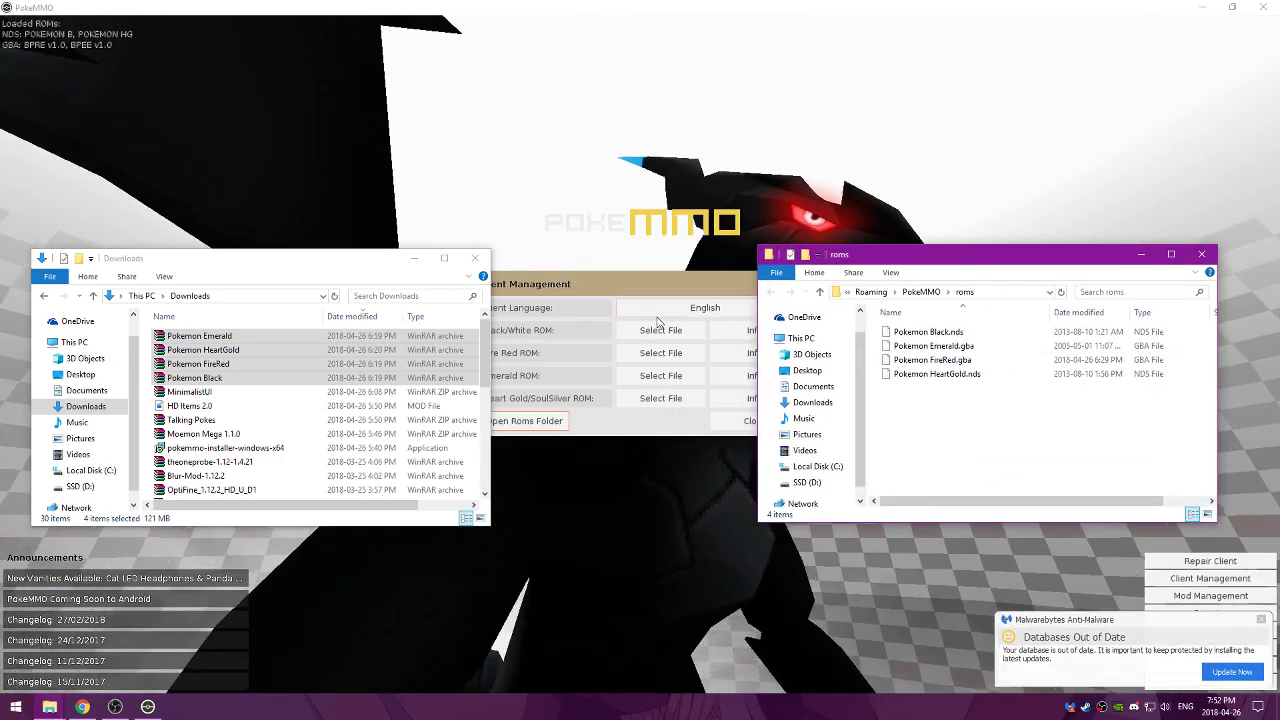
pyautogui.click(915, 332)
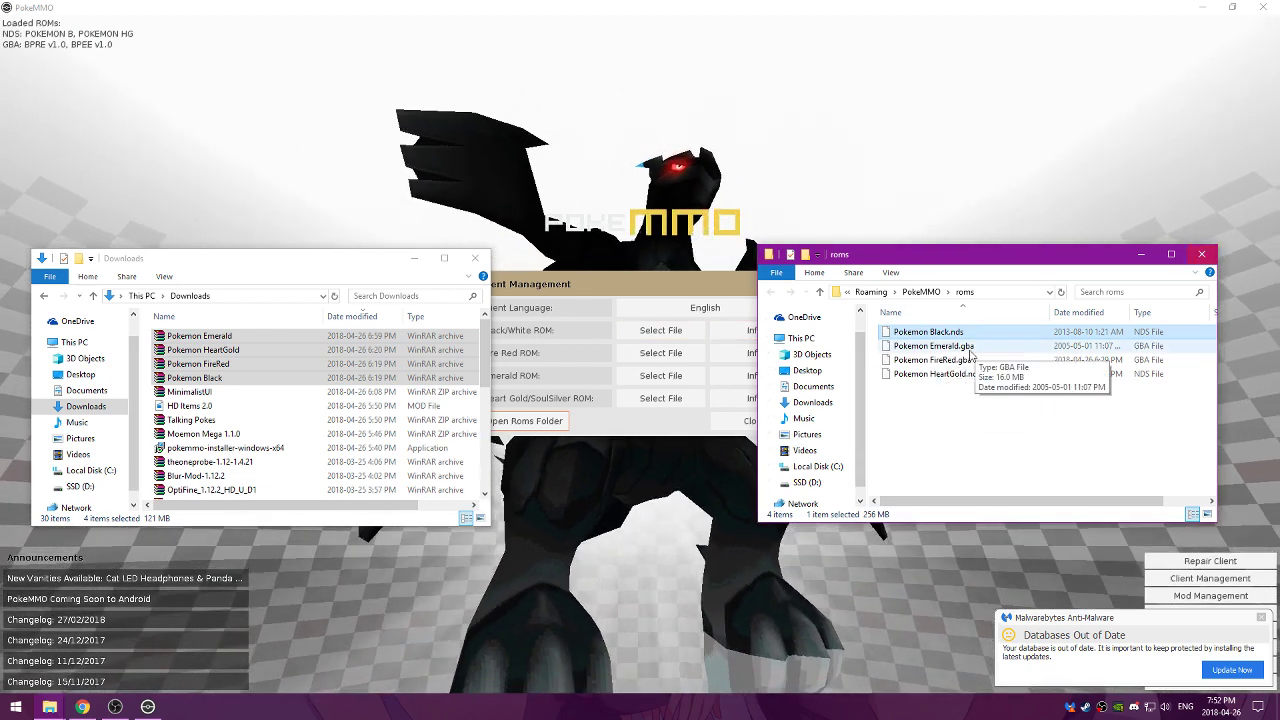
# Load Pokemon Black.nds as the Black/White ROM and close Client Management.
pyautogui.press('Return')
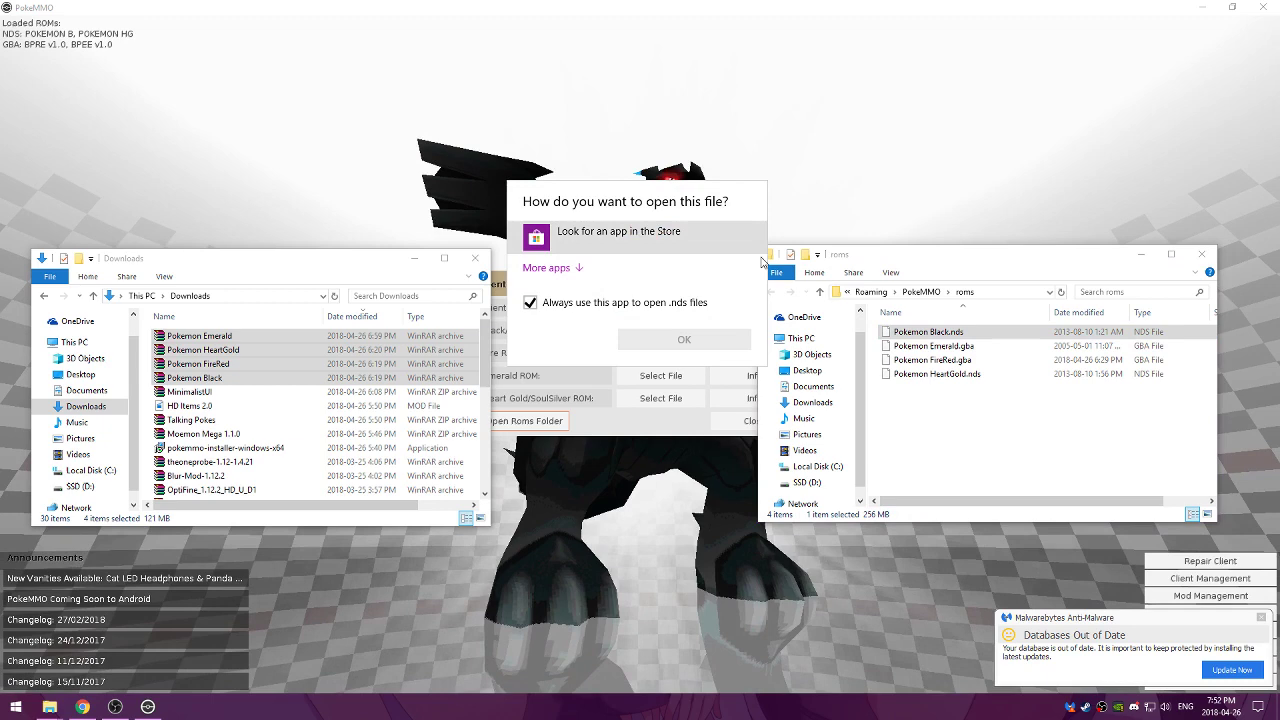
pyautogui.press('Escape')
pyautogui.click(1191, 256)
pyautogui.click(660, 330)
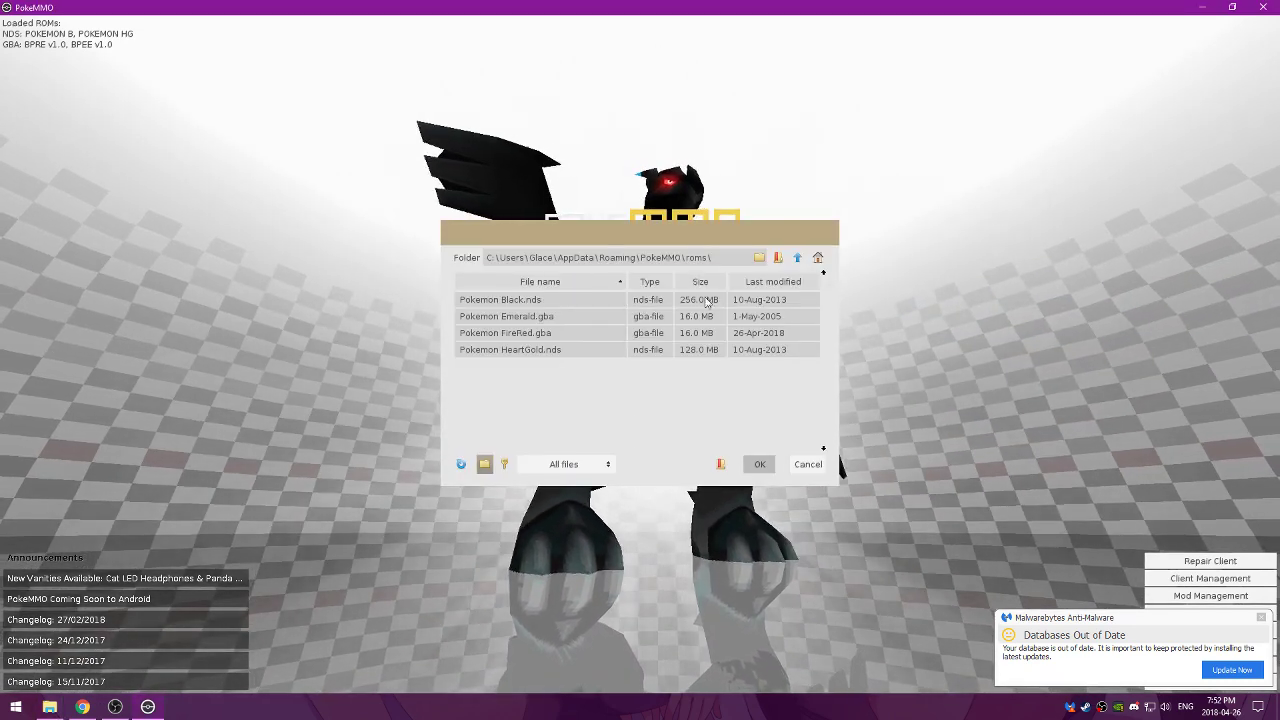
pyautogui.click(763, 465)
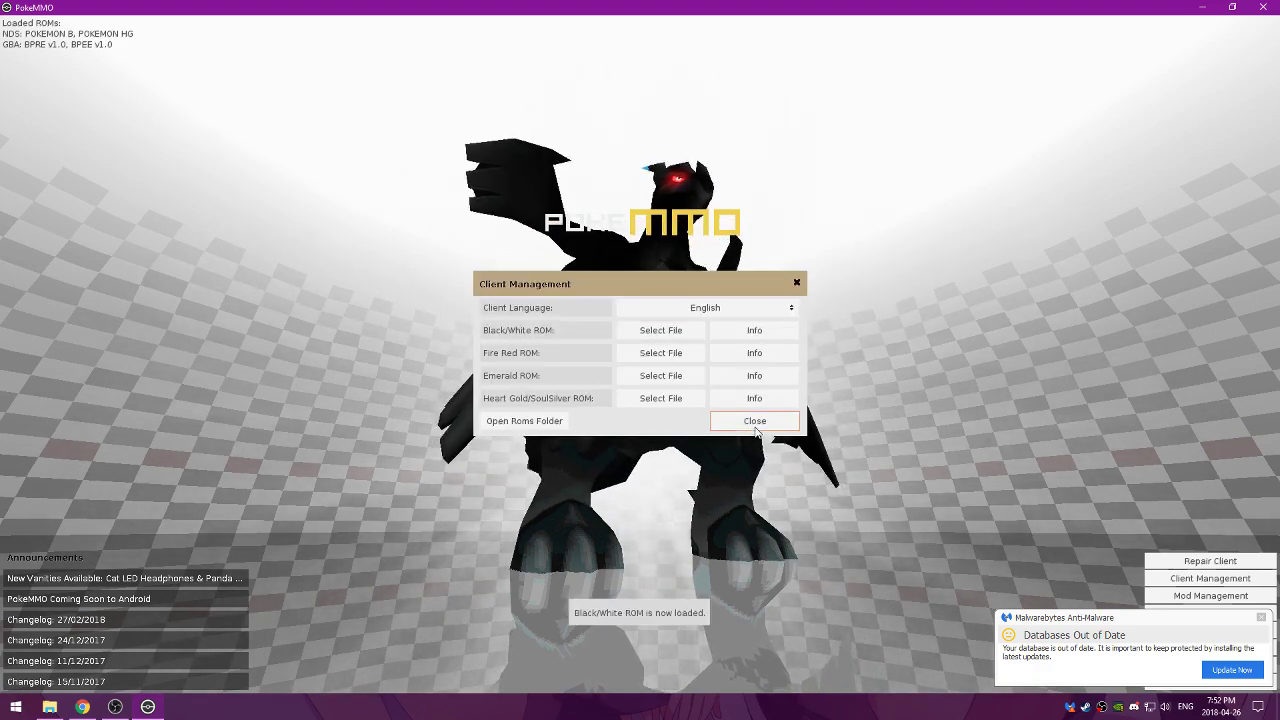
pyautogui.click(675, 360)
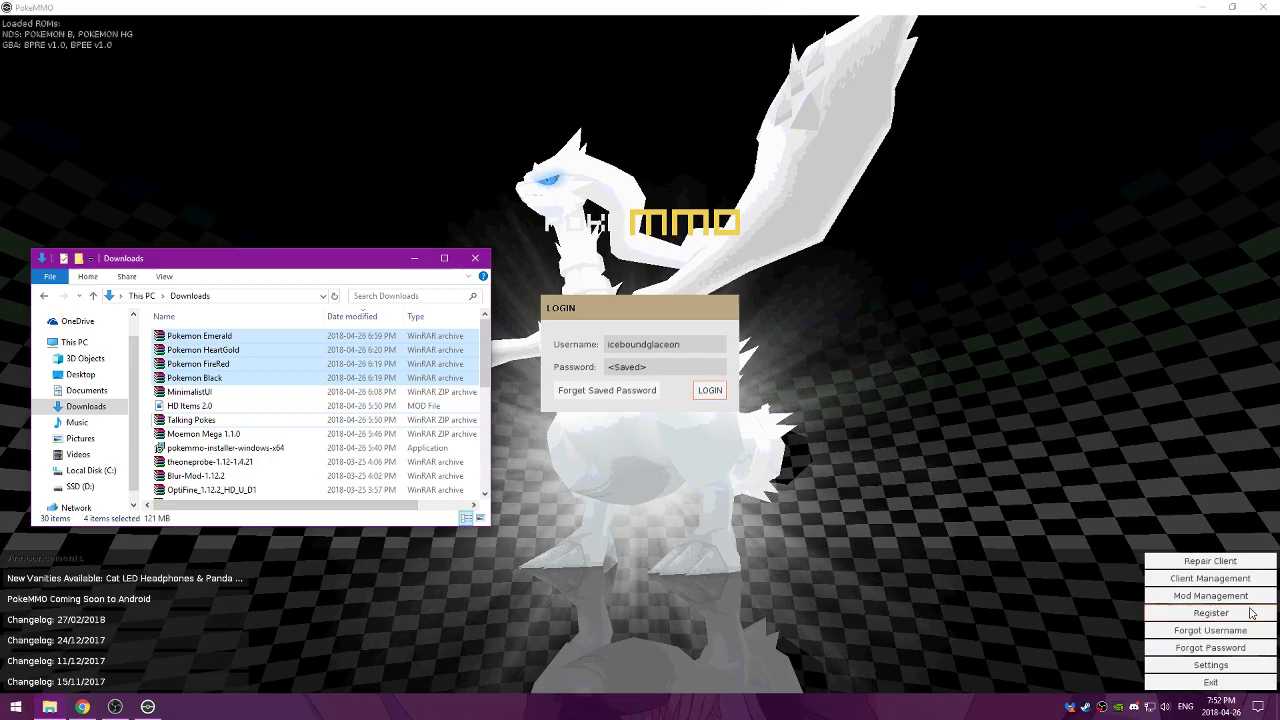
# Close Client Management and open Mod Management to review the installed mods.
pyautogui.click(1190, 579)
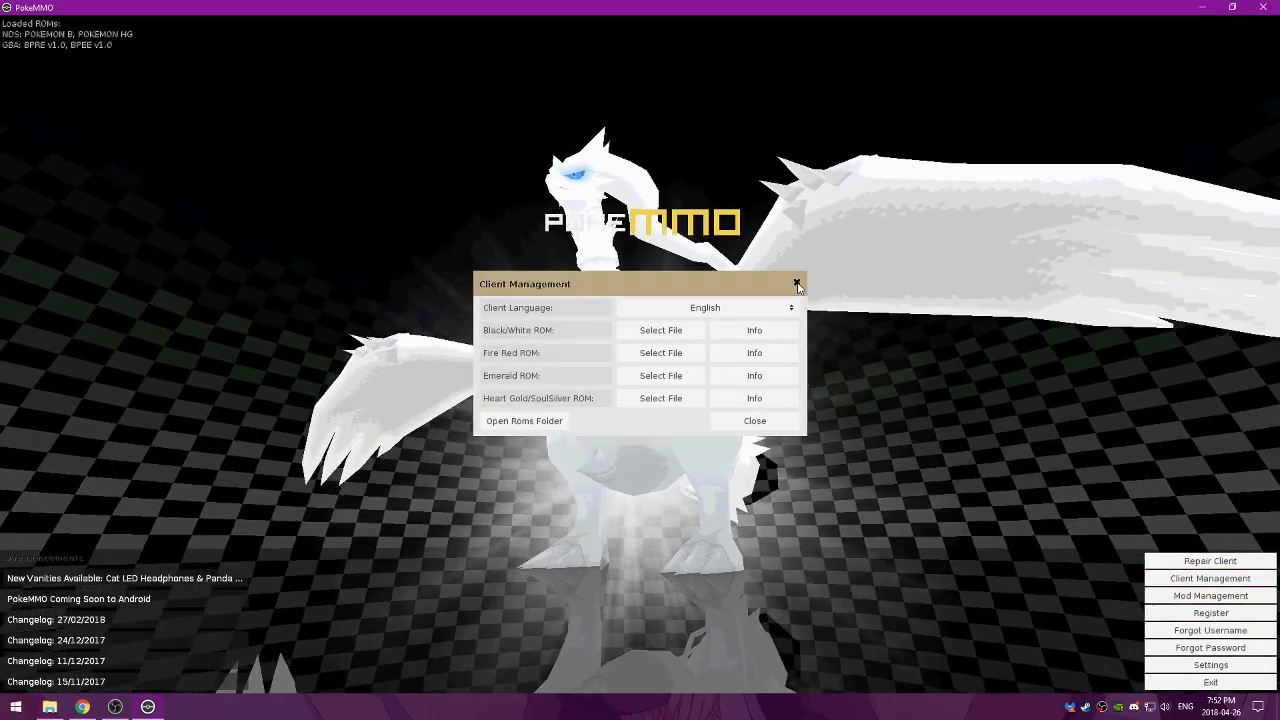
pyautogui.click(755, 421)
pyautogui.click(1180, 597)
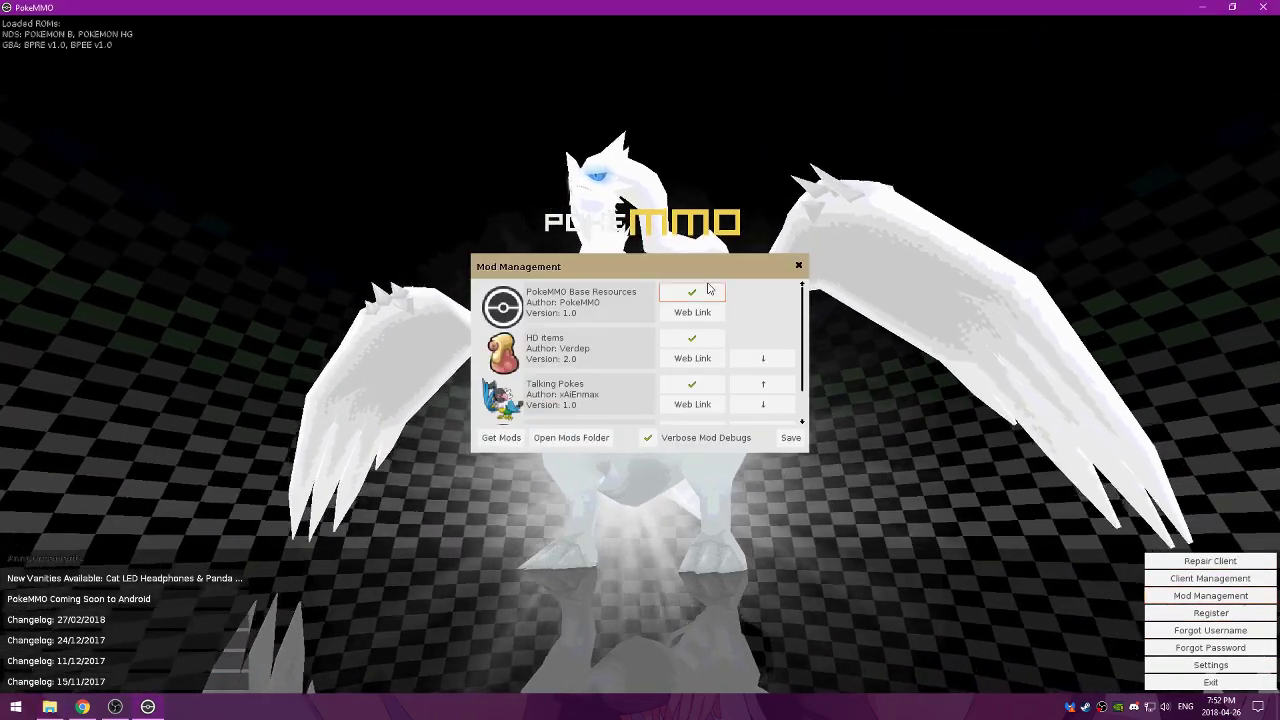
pyautogui.scroll(-1, 766, 337)
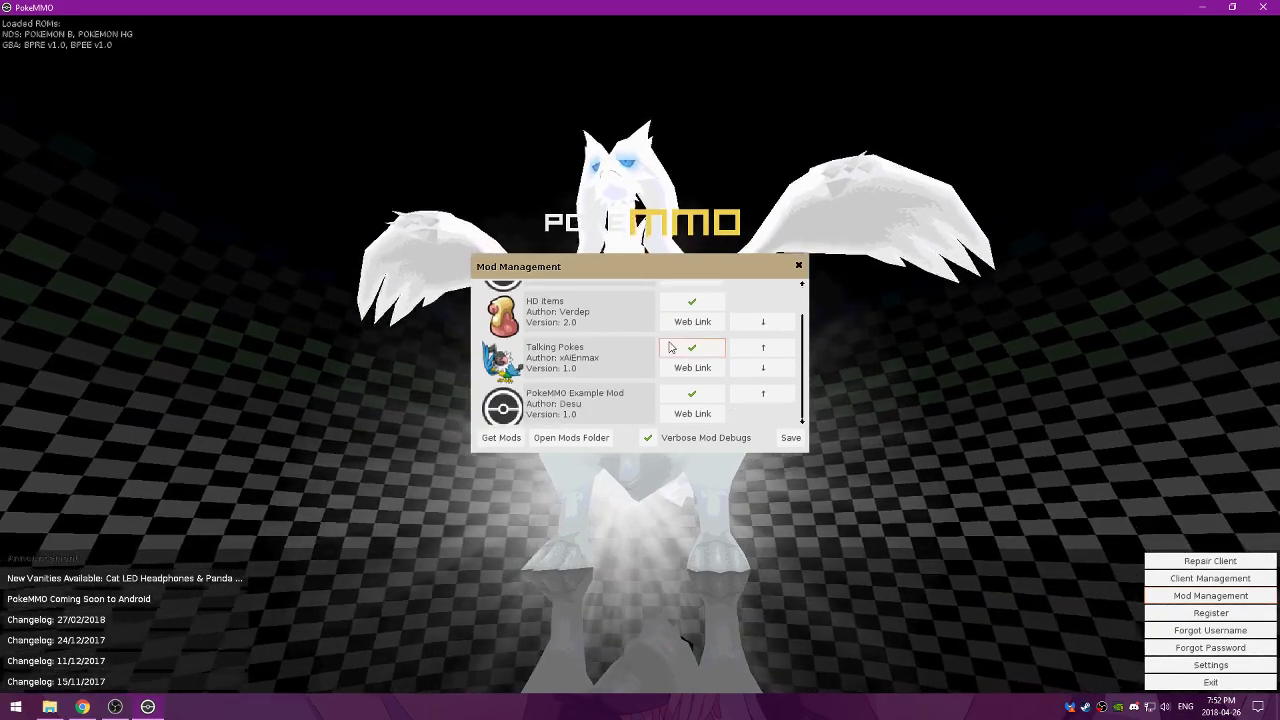
pyautogui.scroll(1, 676, 355)
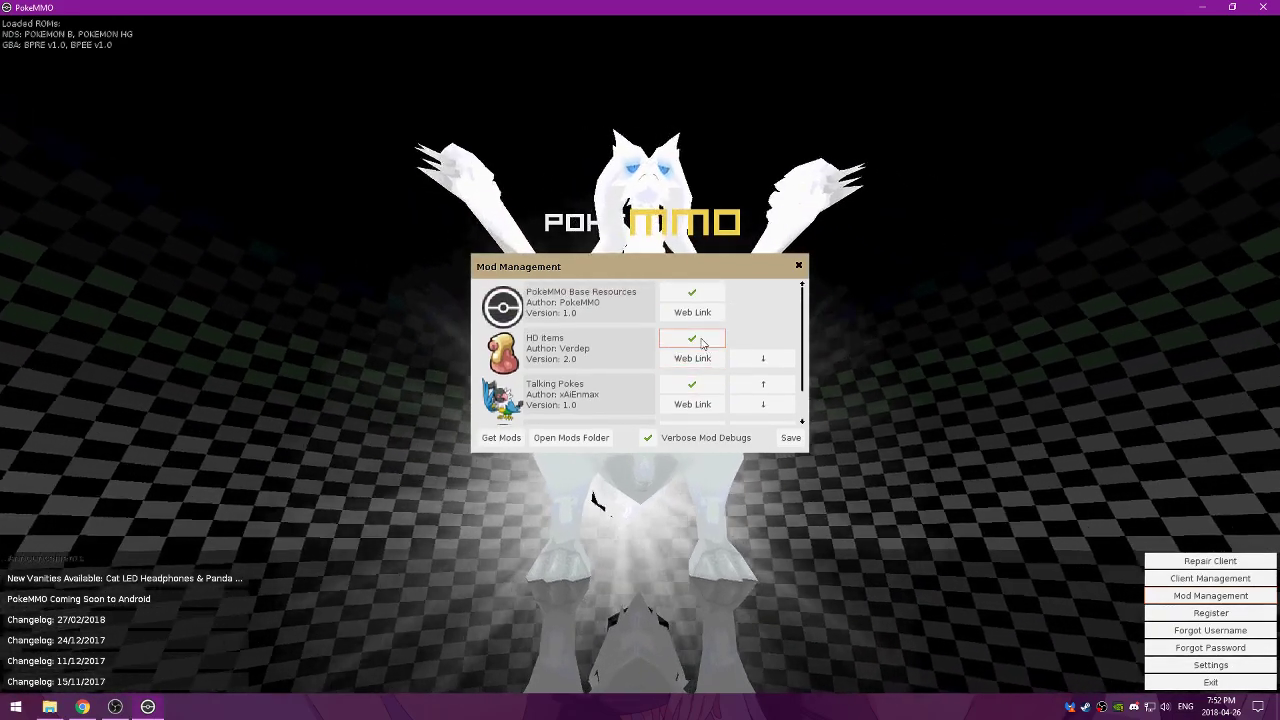
pyautogui.scroll(-1, 600, 335)
pyautogui.scroll(1, 575, 340)
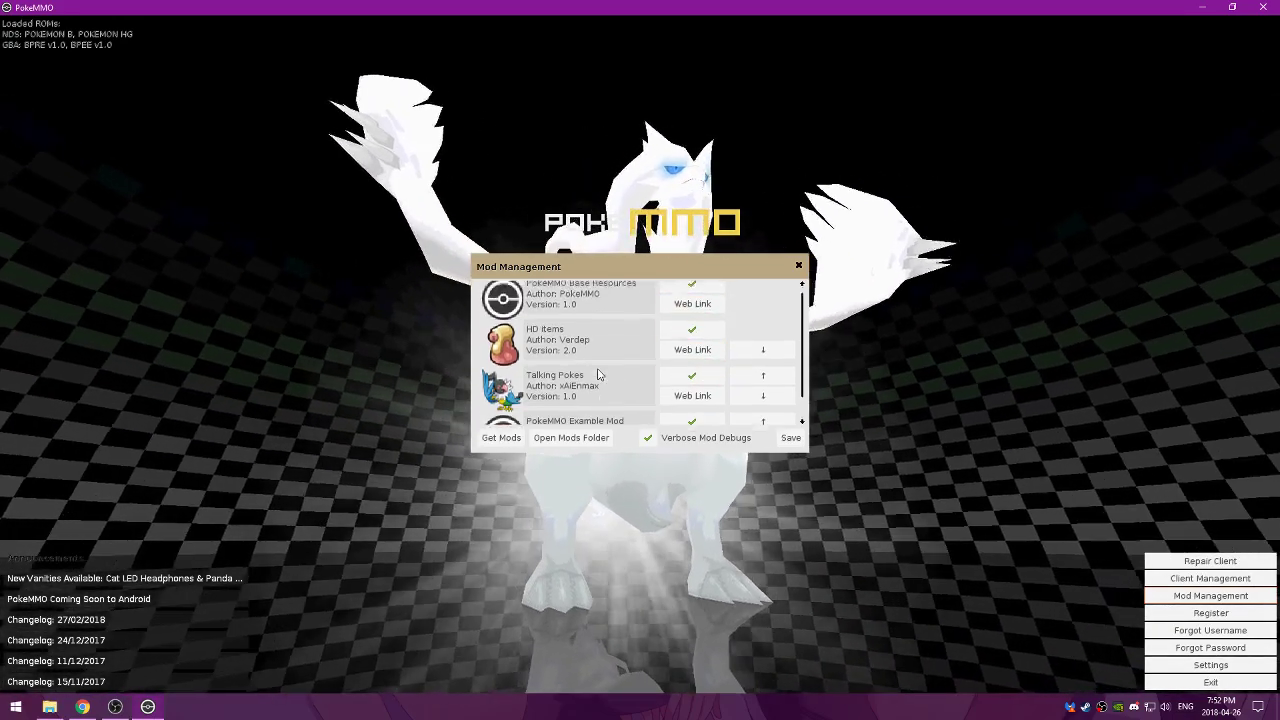
pyautogui.scroll(-1, 556, 401)
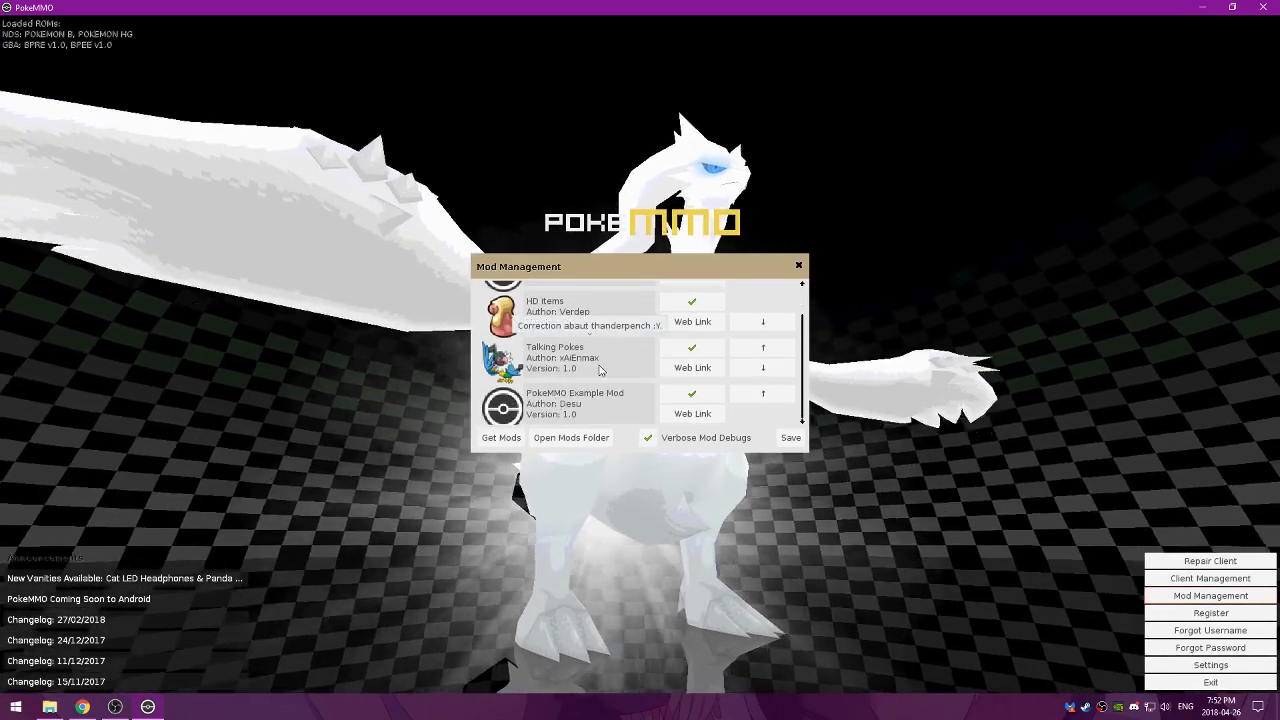
pyautogui.scroll(1, 660, 304)
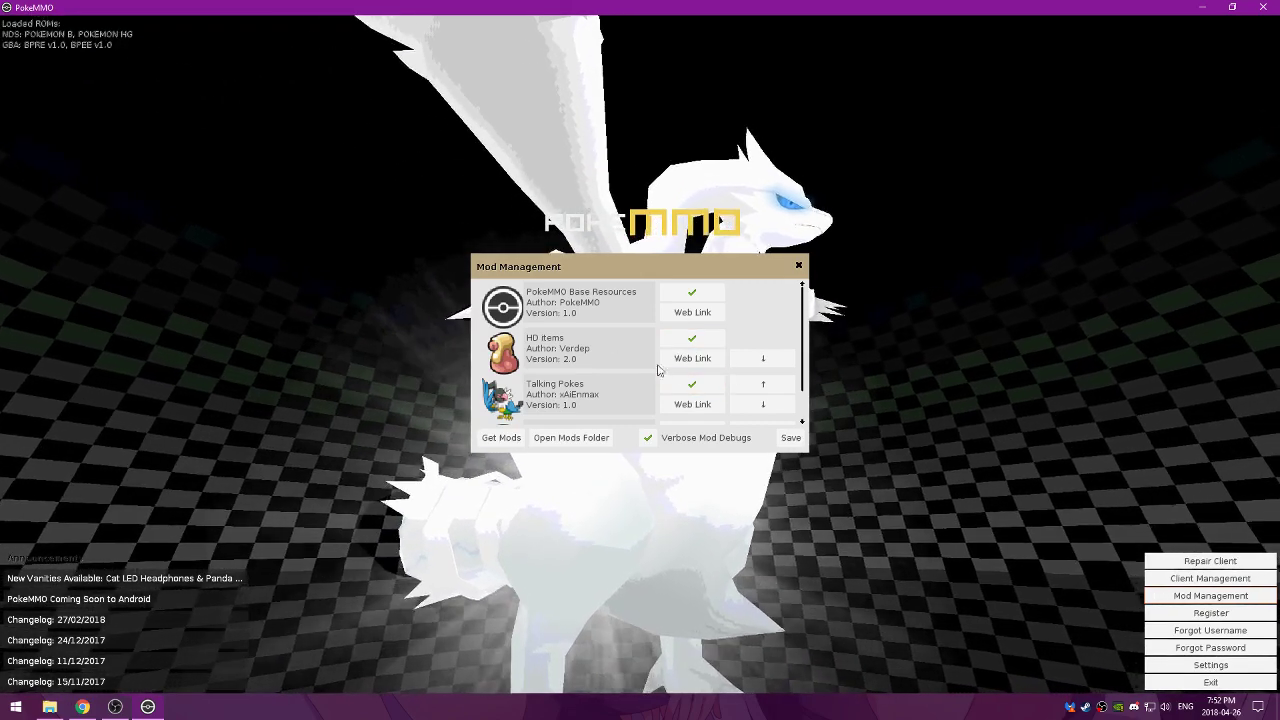
# Move Talking Pokes below HD Items in the load order and close Mod Management.
pyautogui.moveTo(648, 362)
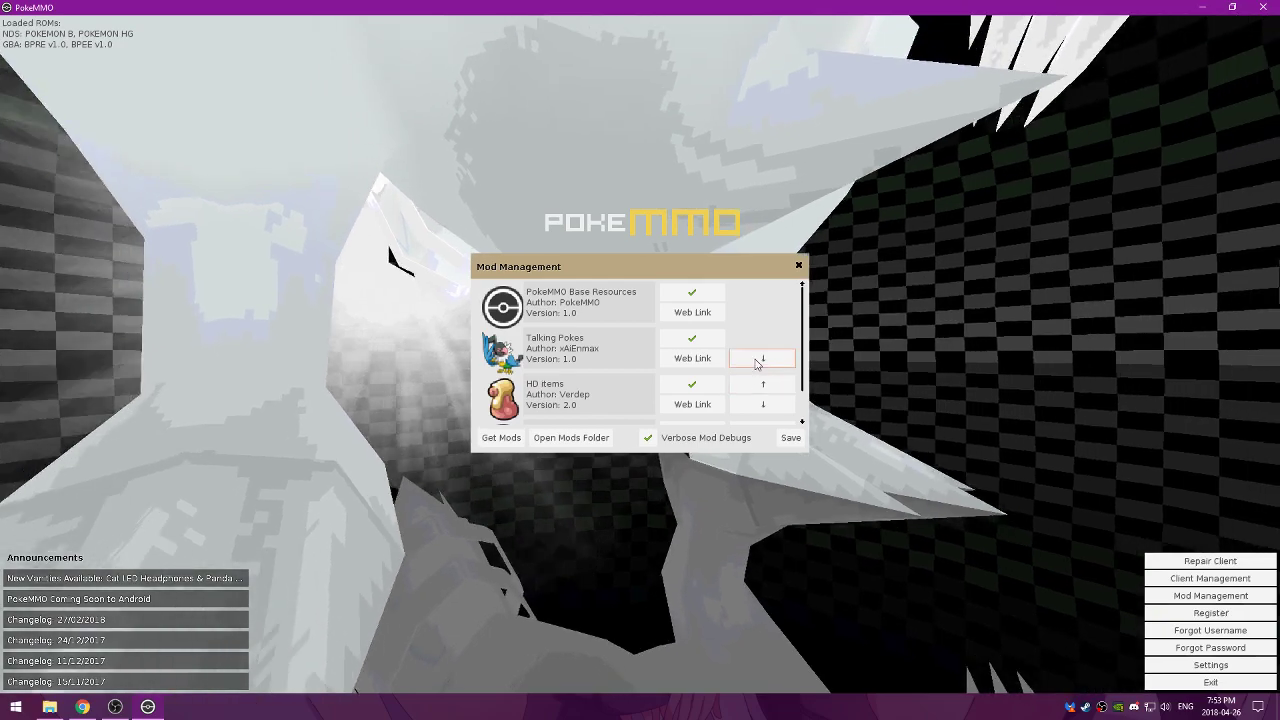
pyautogui.click(763, 358)
pyautogui.scroll(-2, 565, 355)
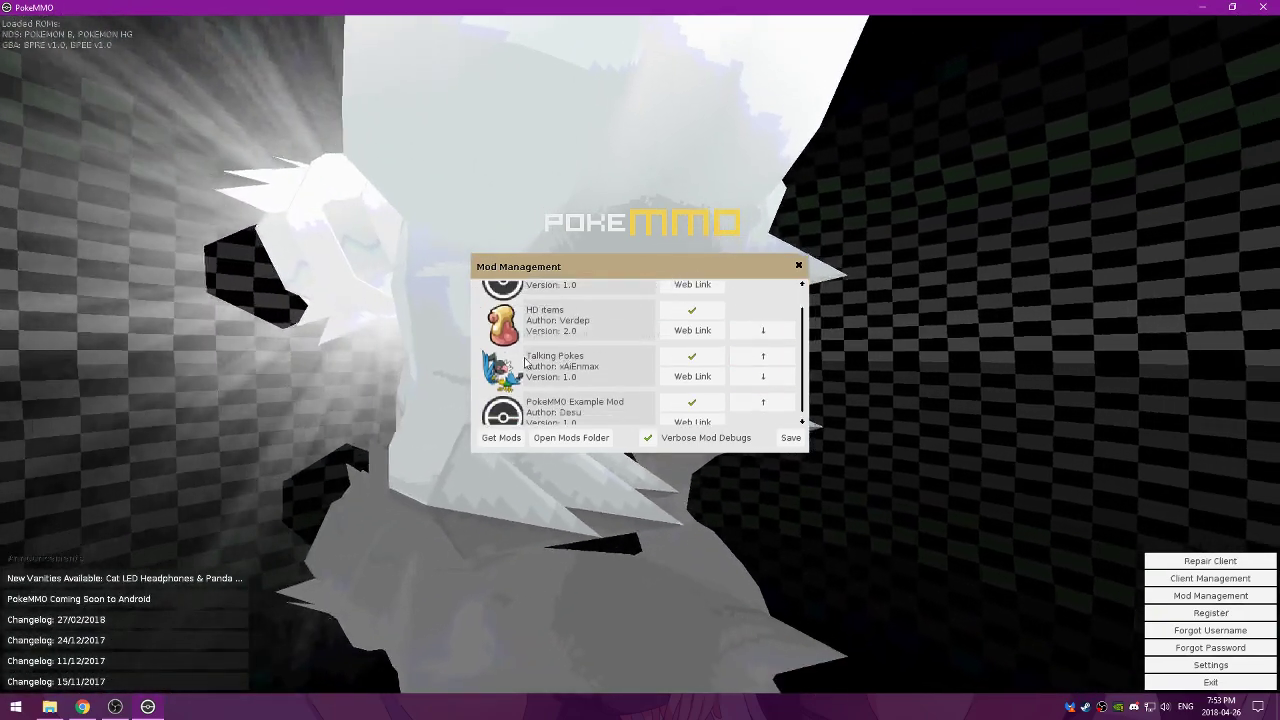
pyautogui.scroll(-1, 600, 371)
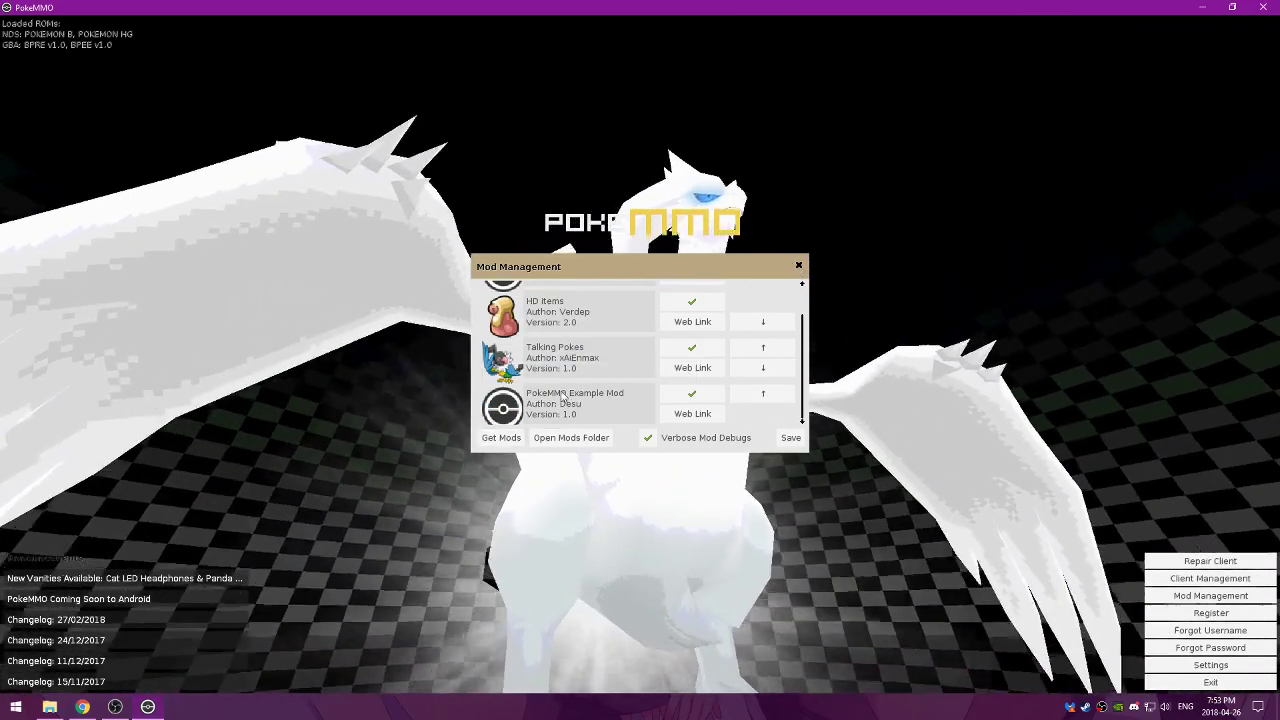
pyautogui.click(501, 437)
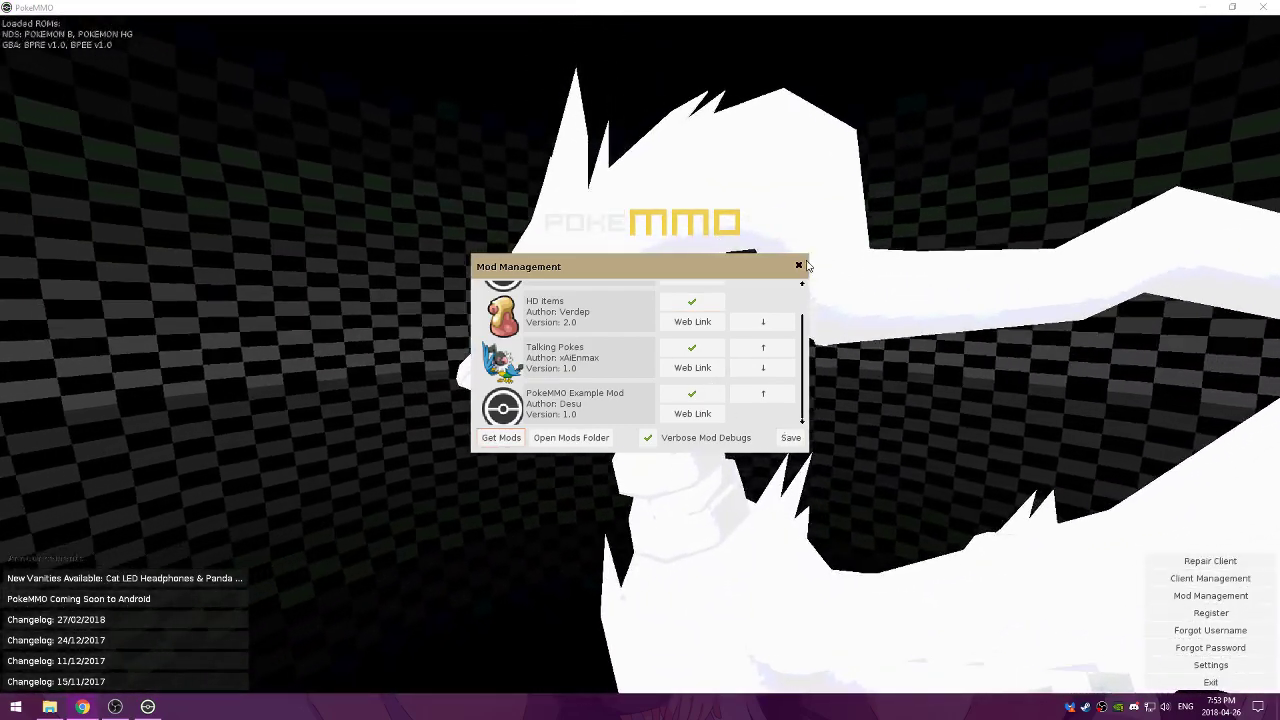
pyautogui.click(799, 266)
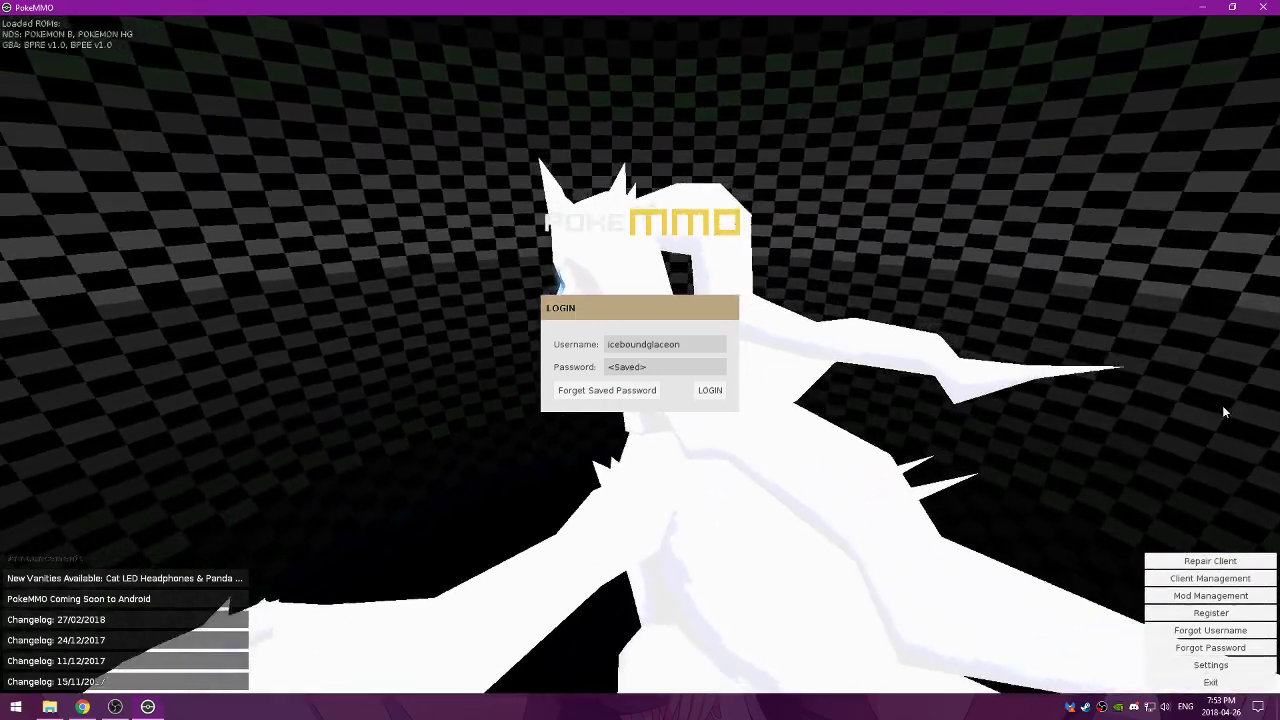
# Log in with the saved account, choose the server and first character, and open the in-game menu.
pyautogui.click(710, 391)
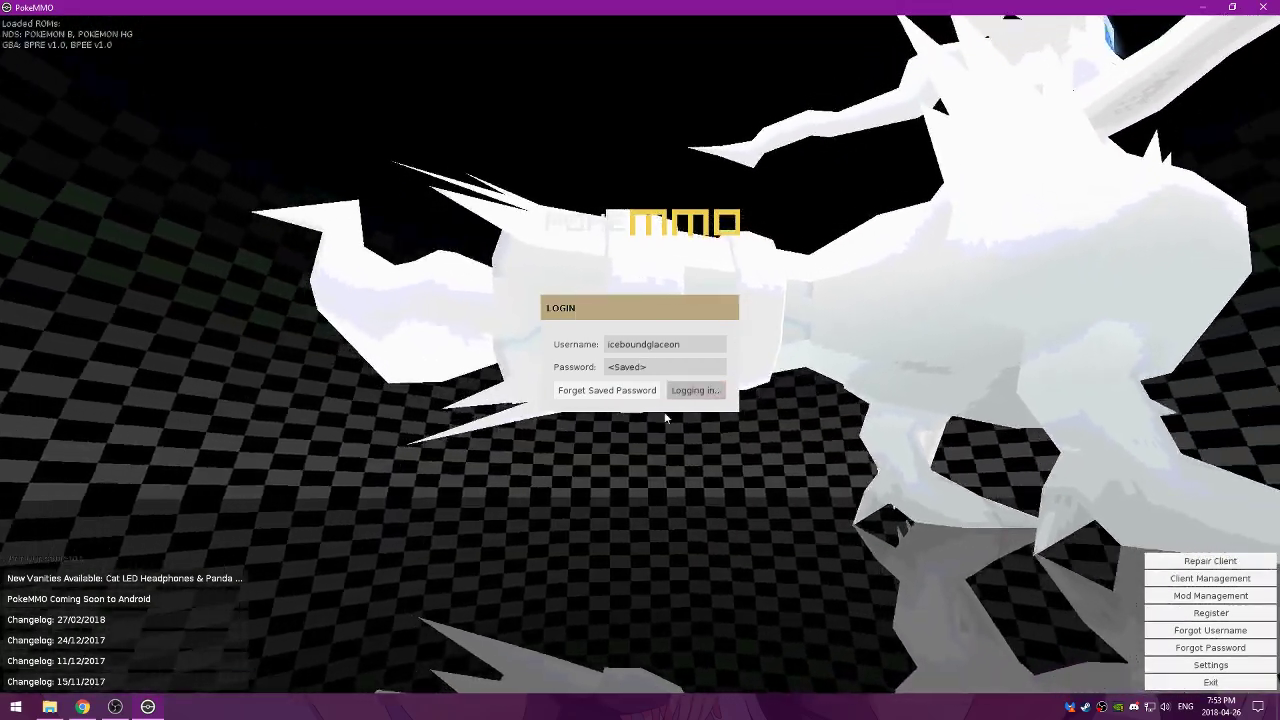
pyautogui.click(706, 324)
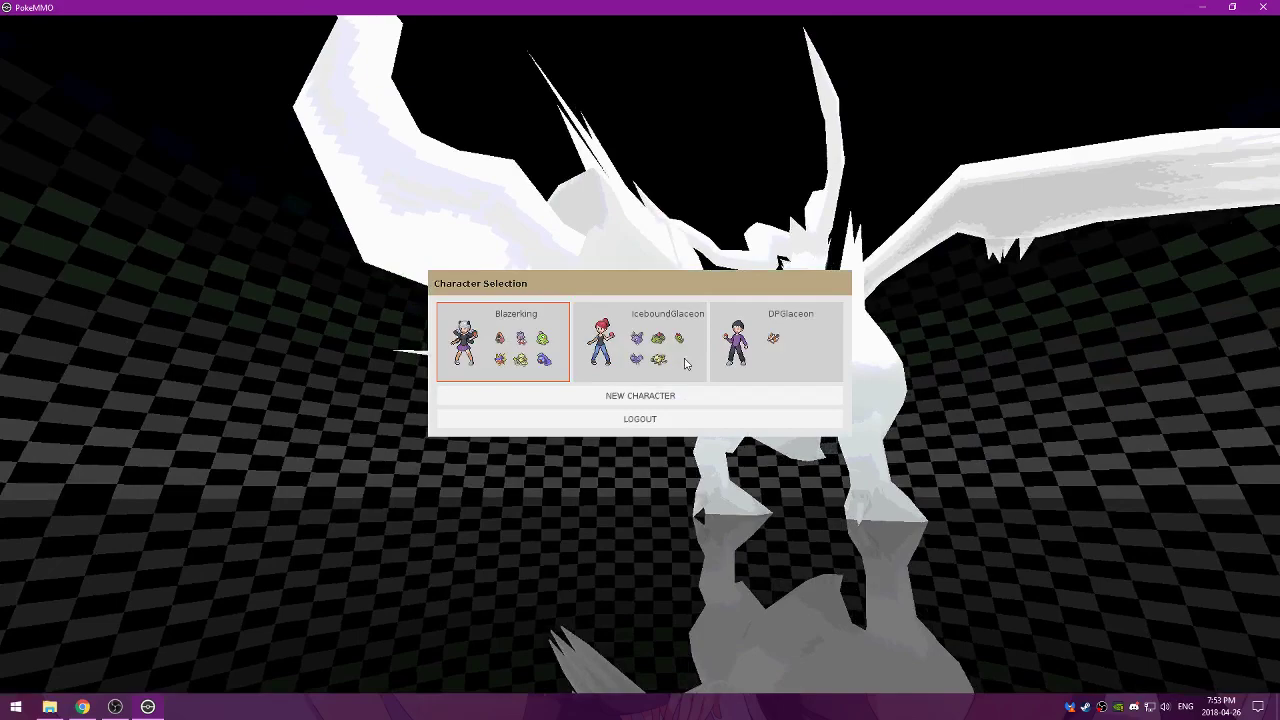
pyautogui.click(686, 364)
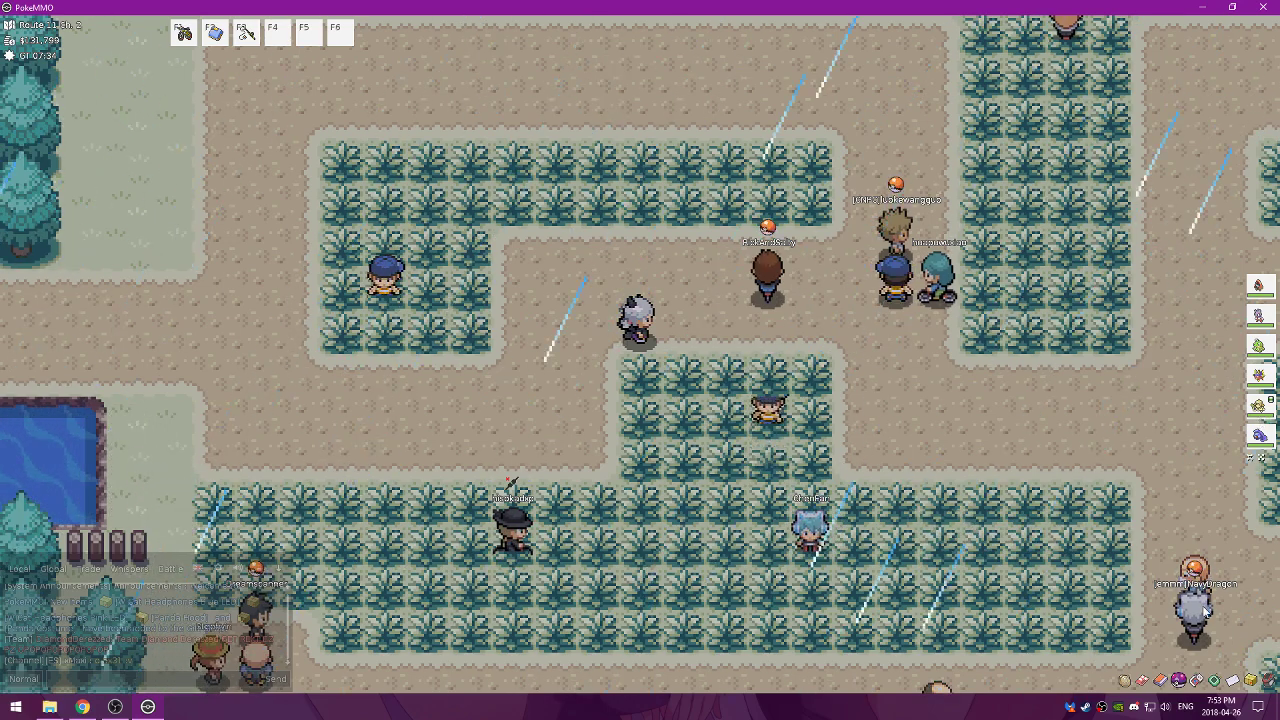
pyautogui.click(1250, 678)
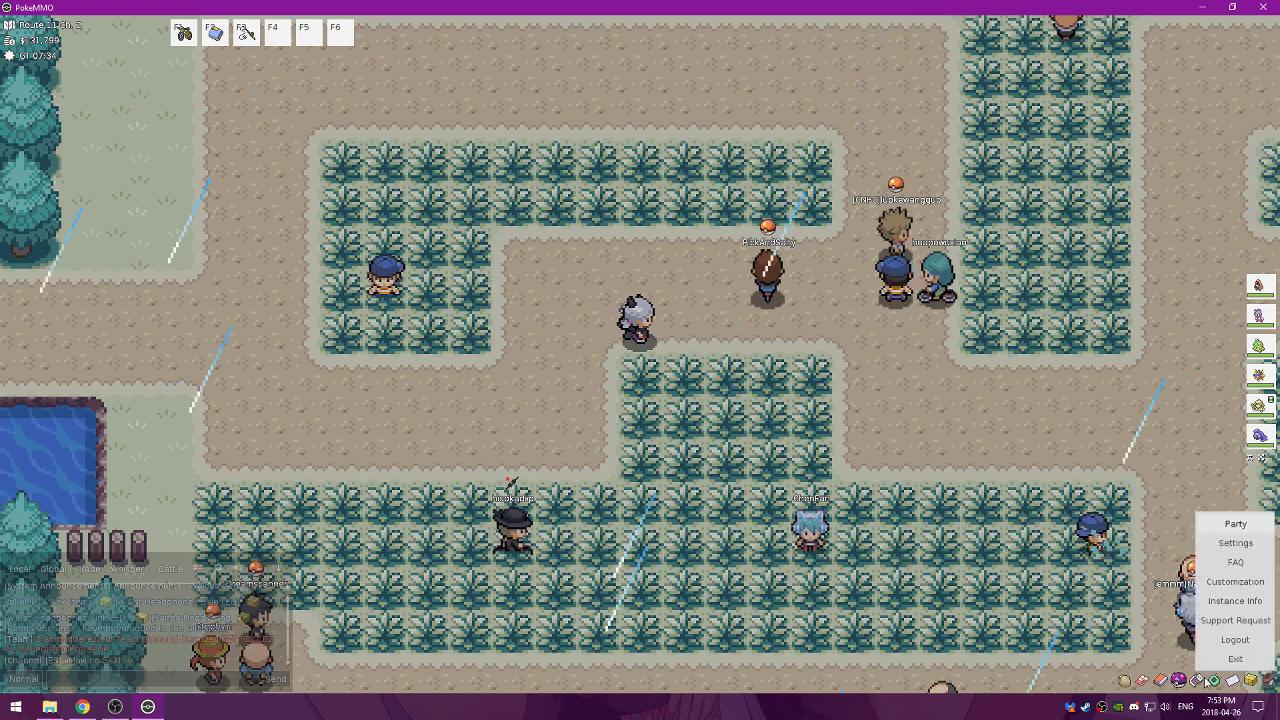
# Browse the game settings categories and keep MinimalistUI as the Interface theme.
pyautogui.click(1238, 542)
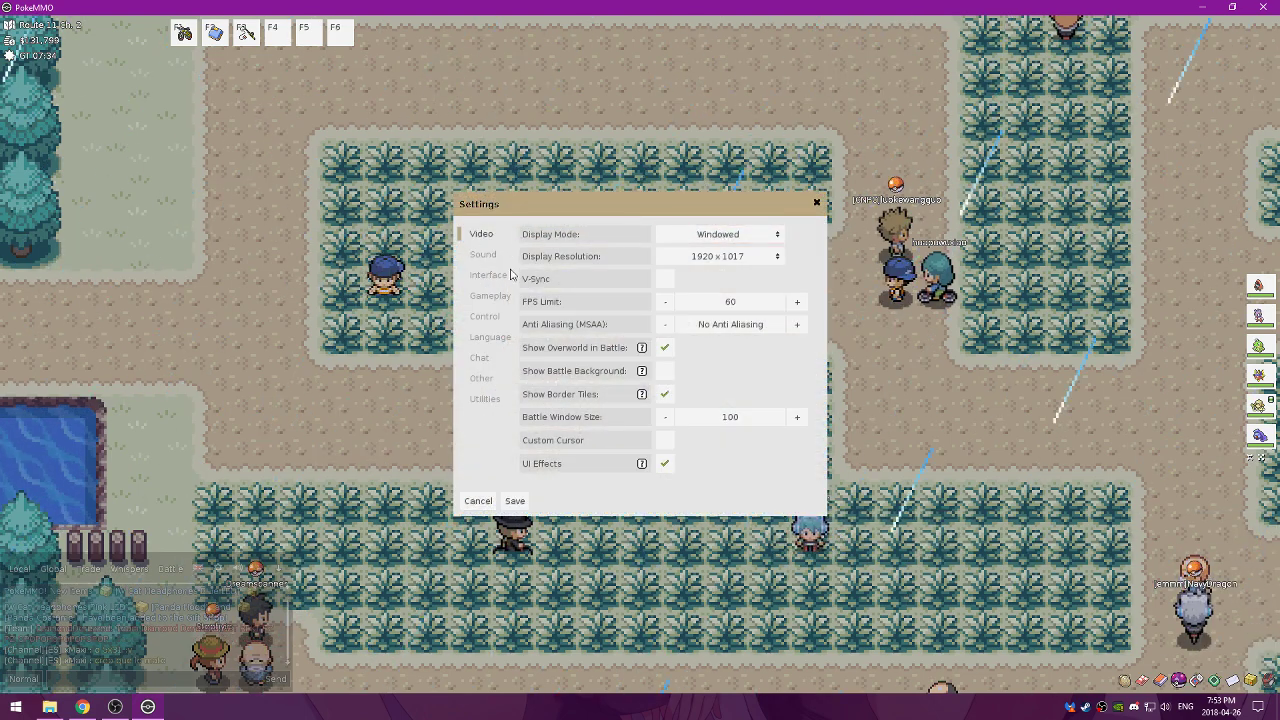
pyautogui.click(484, 399)
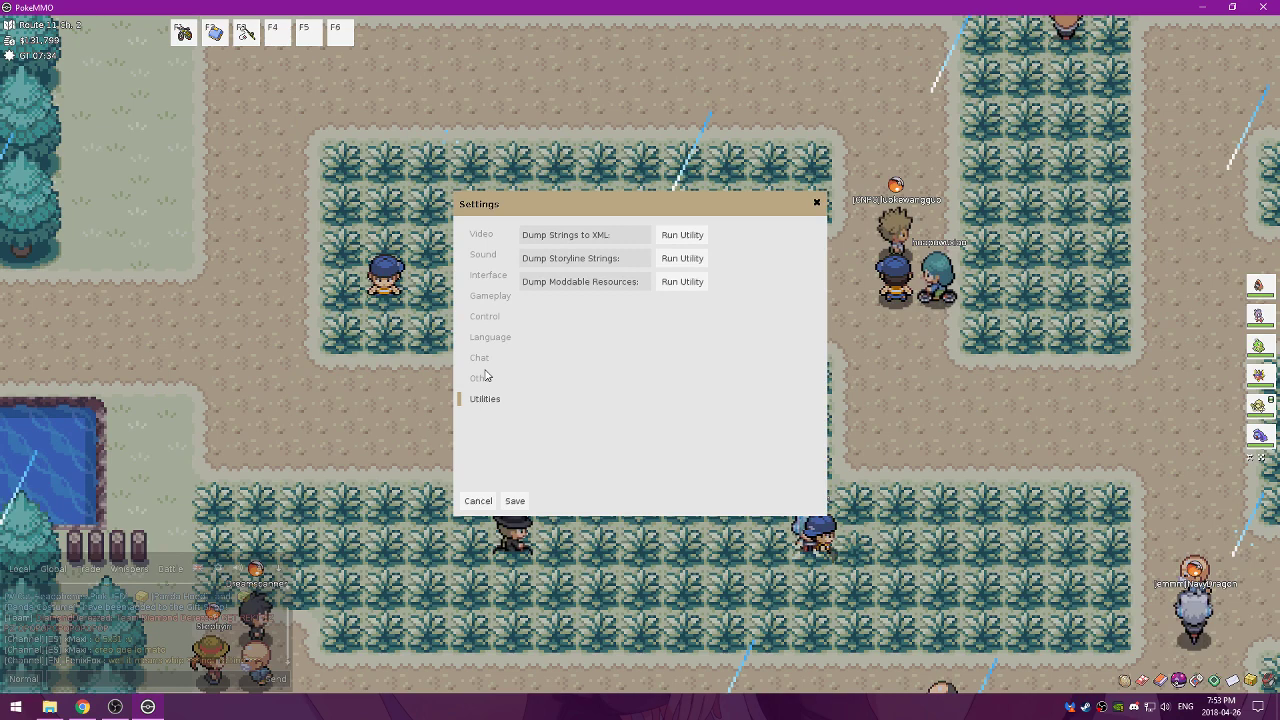
pyautogui.click(481, 377)
pyautogui.click(481, 357)
pyautogui.click(490, 337)
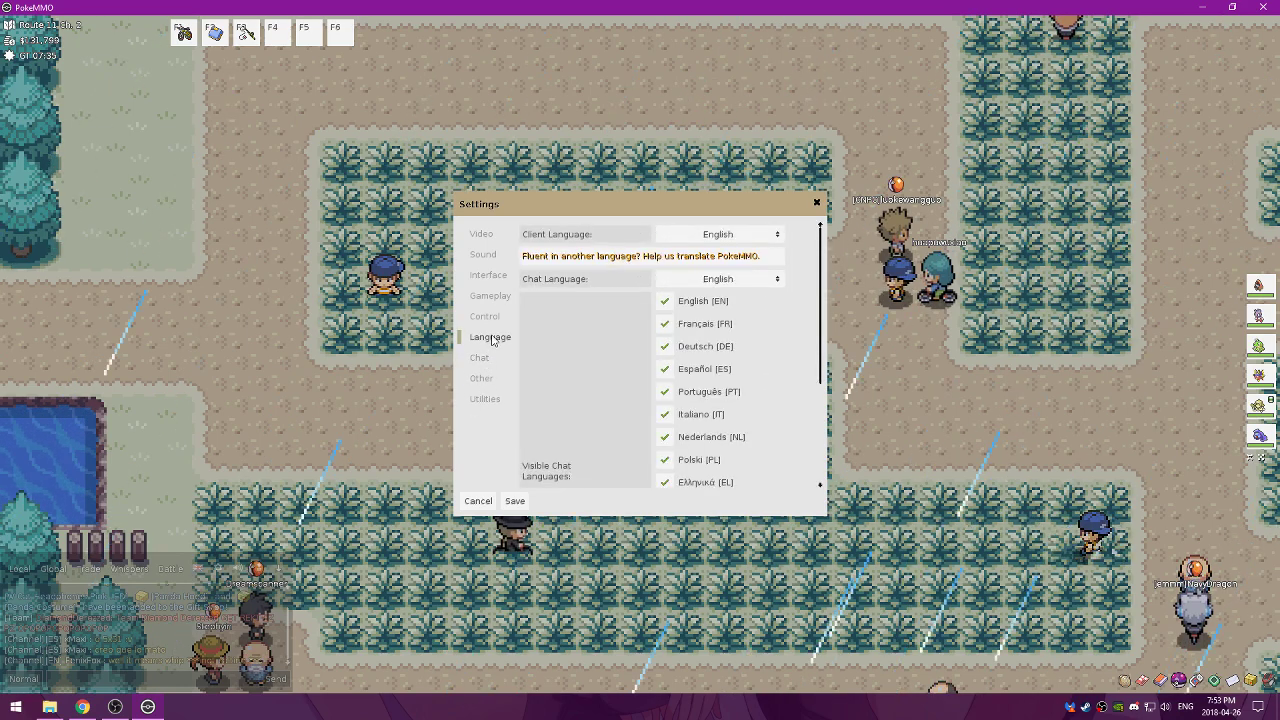
pyautogui.click(490, 297)
pyautogui.click(490, 275)
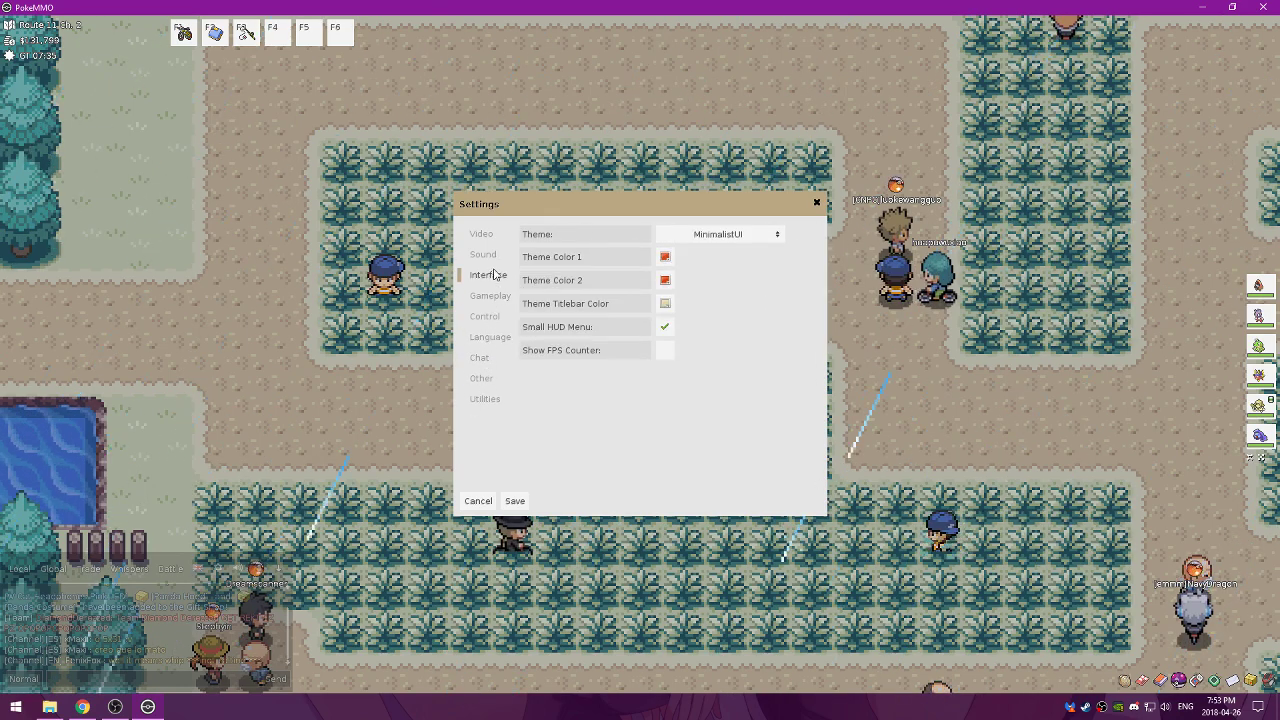
pyautogui.click(695, 234)
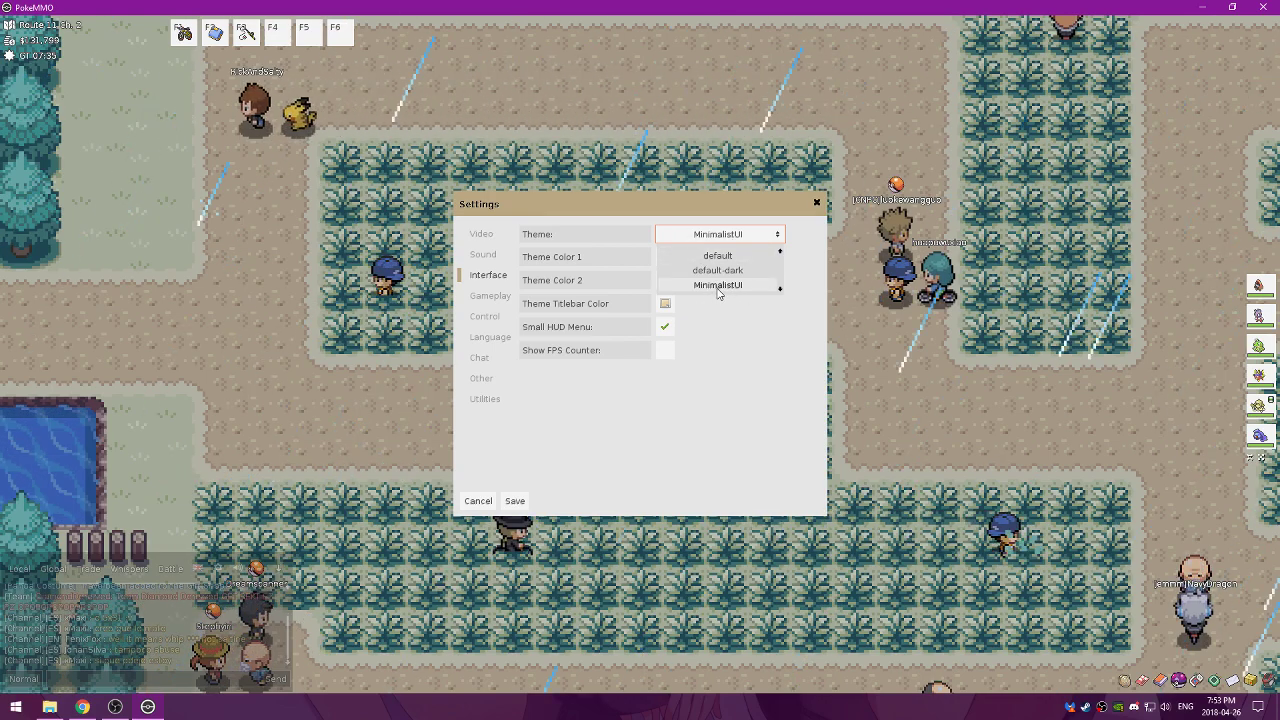
pyautogui.click(717, 286)
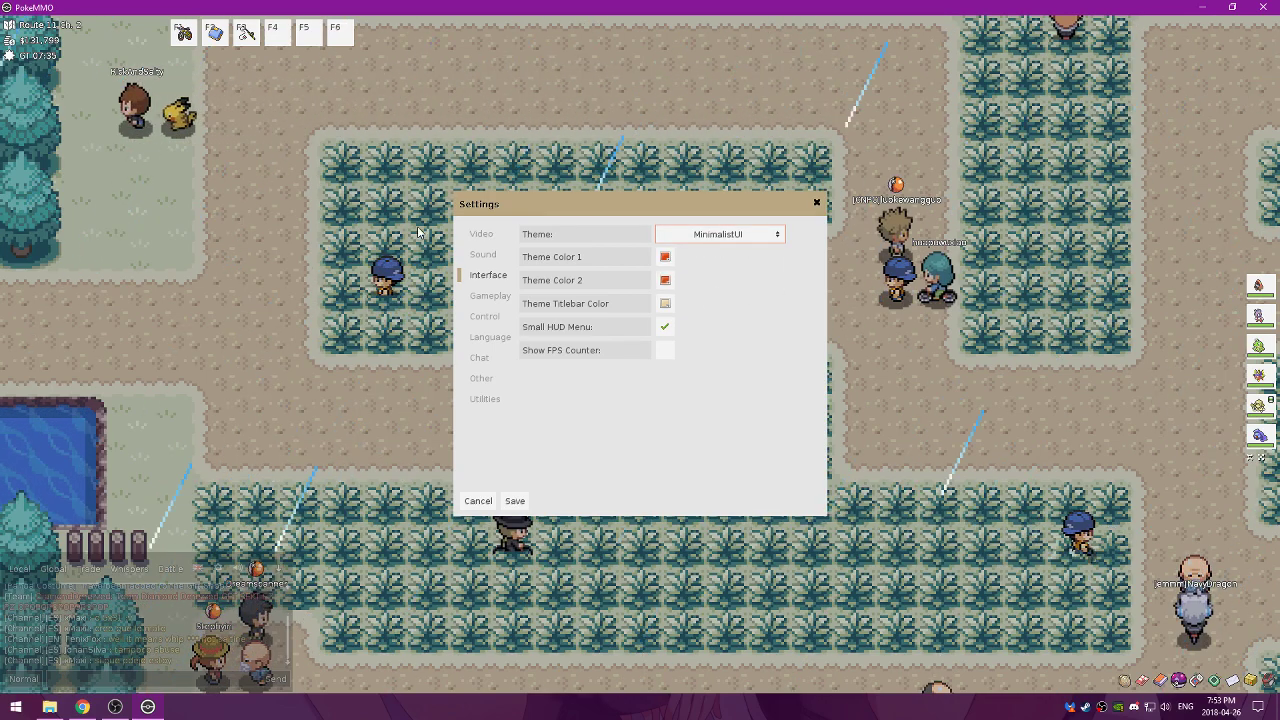
# Look through the Video, Sound, Control, Chat and Other settings, ending on Utilities.
pyautogui.click(481, 237)
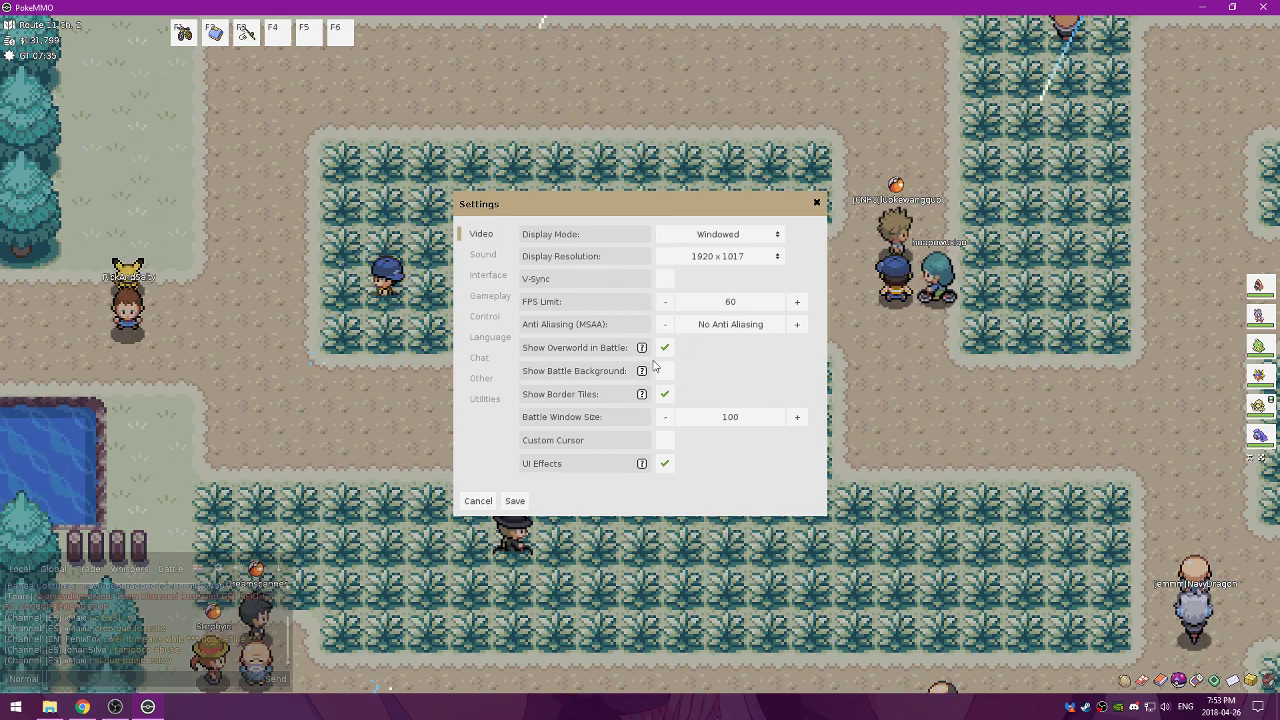
pyautogui.click(482, 255)
pyautogui.click(478, 276)
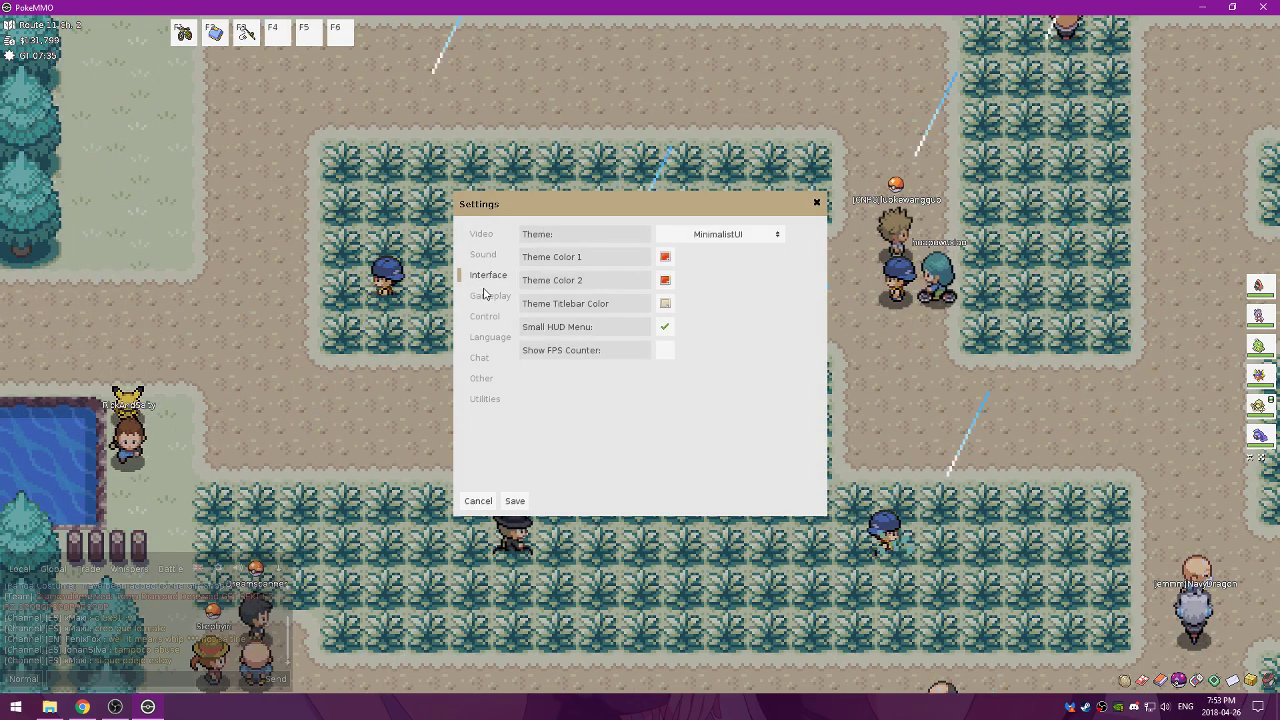
pyautogui.click(489, 296)
pyautogui.click(487, 317)
pyautogui.click(488, 336)
pyautogui.click(485, 357)
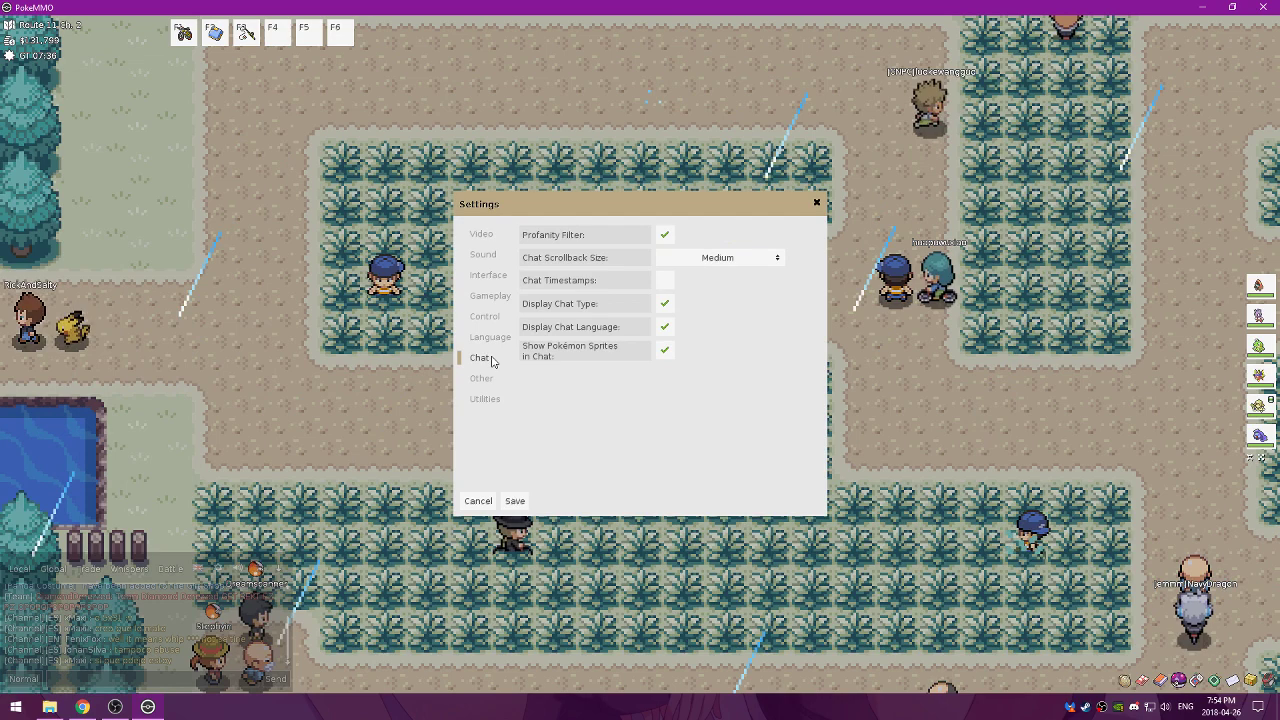
pyautogui.click(484, 336)
pyautogui.click(483, 358)
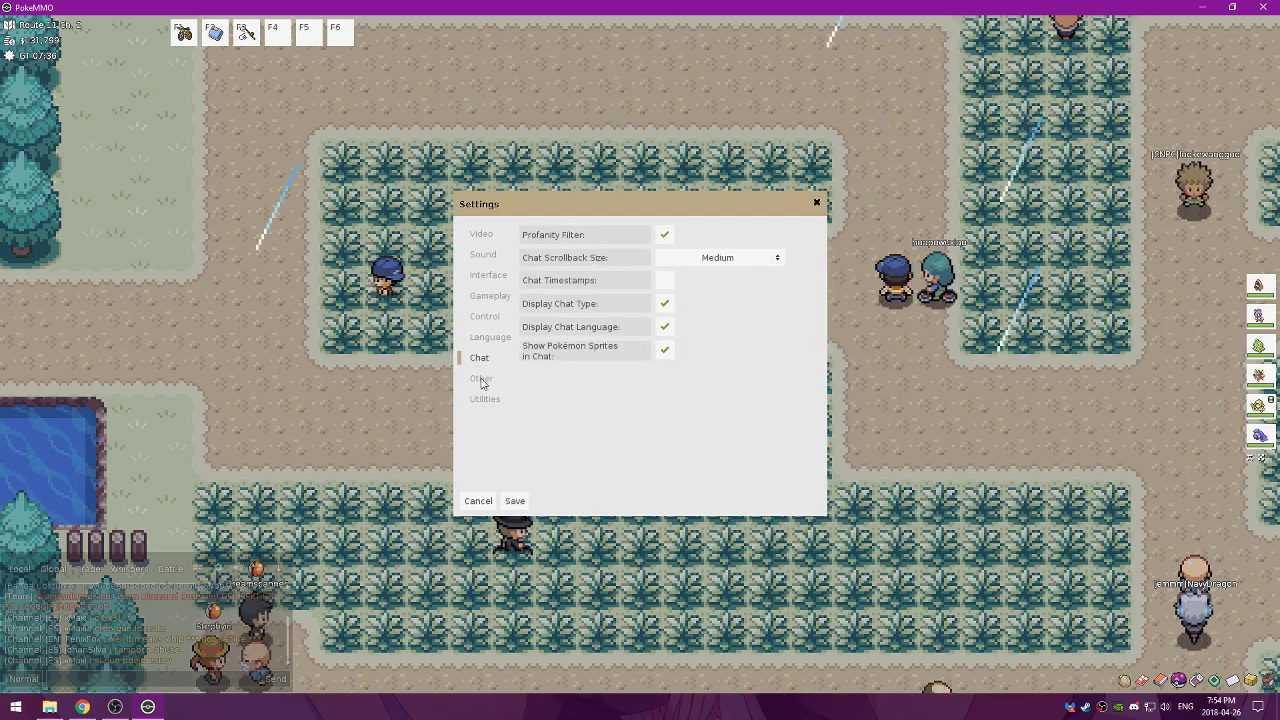
pyautogui.click(482, 378)
pyautogui.click(485, 399)
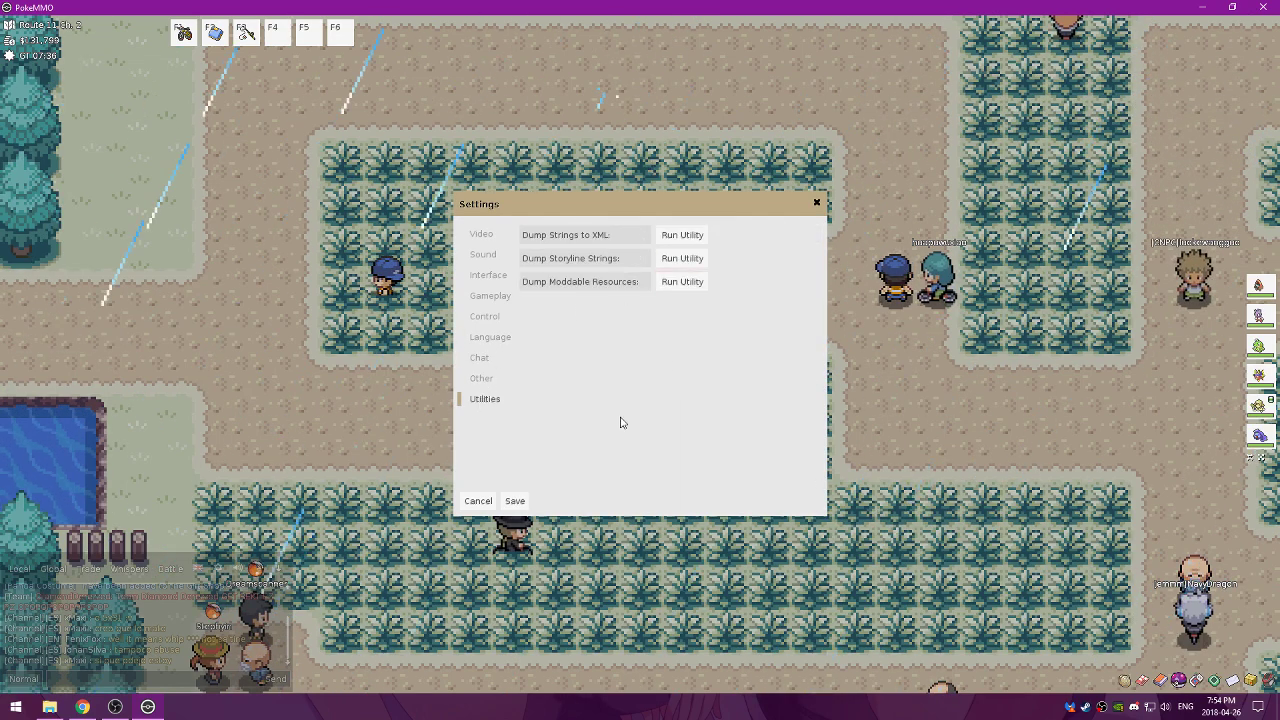
# Cancel the settings unsaved and choose Exit from the game menu.
pyautogui.click(478, 501)
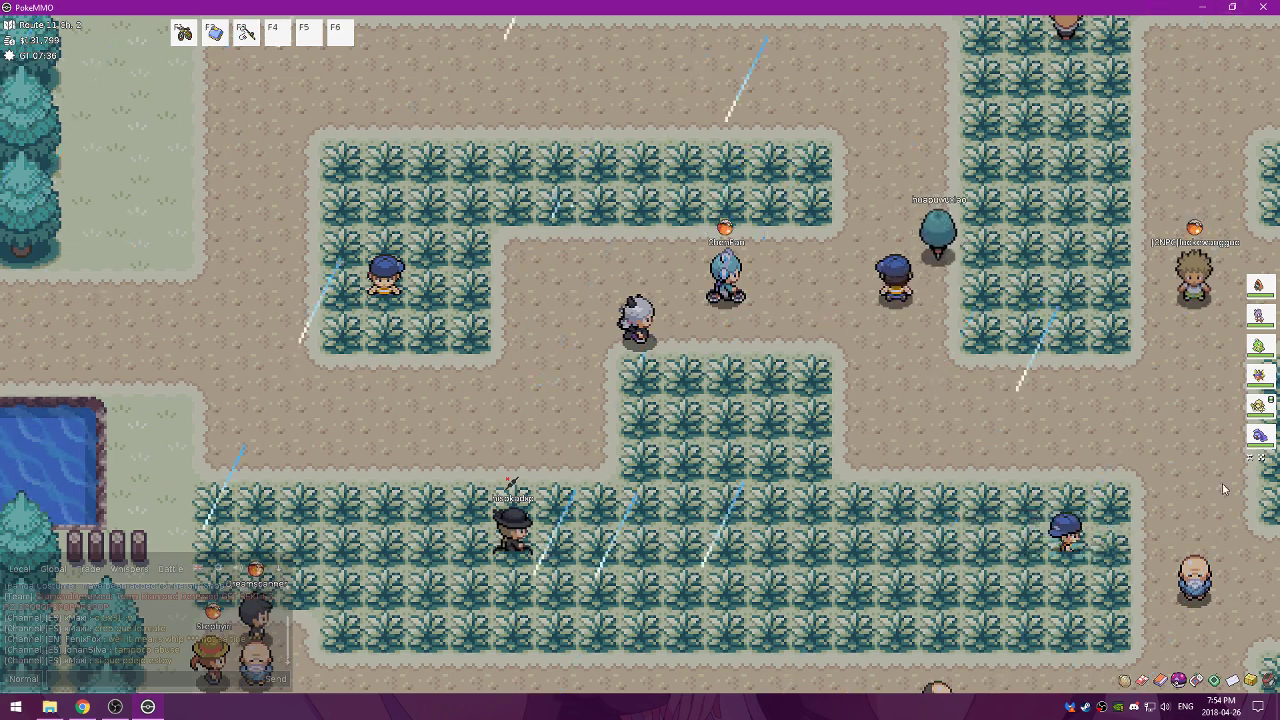
pyautogui.click(1268, 680)
pyautogui.click(1235, 658)
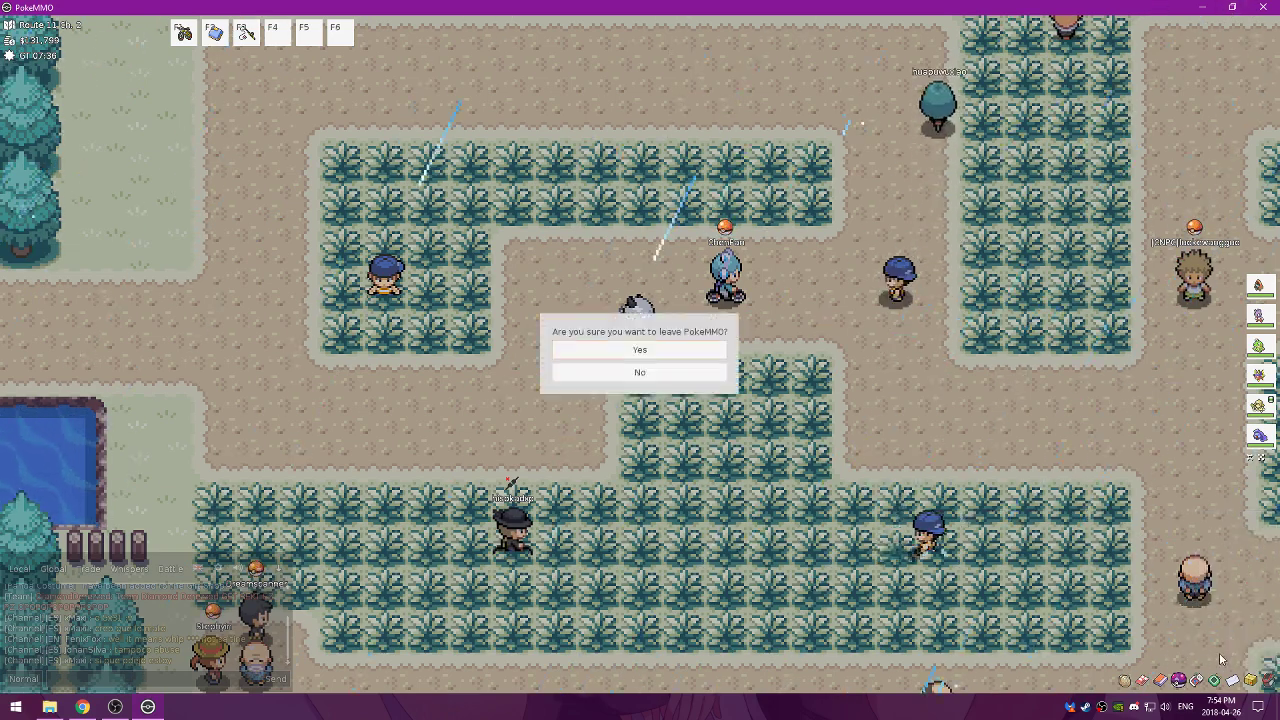
# Confirm quitting PokeMMO and open the Documents folder in File Explorer.
pyautogui.click(664, 373)
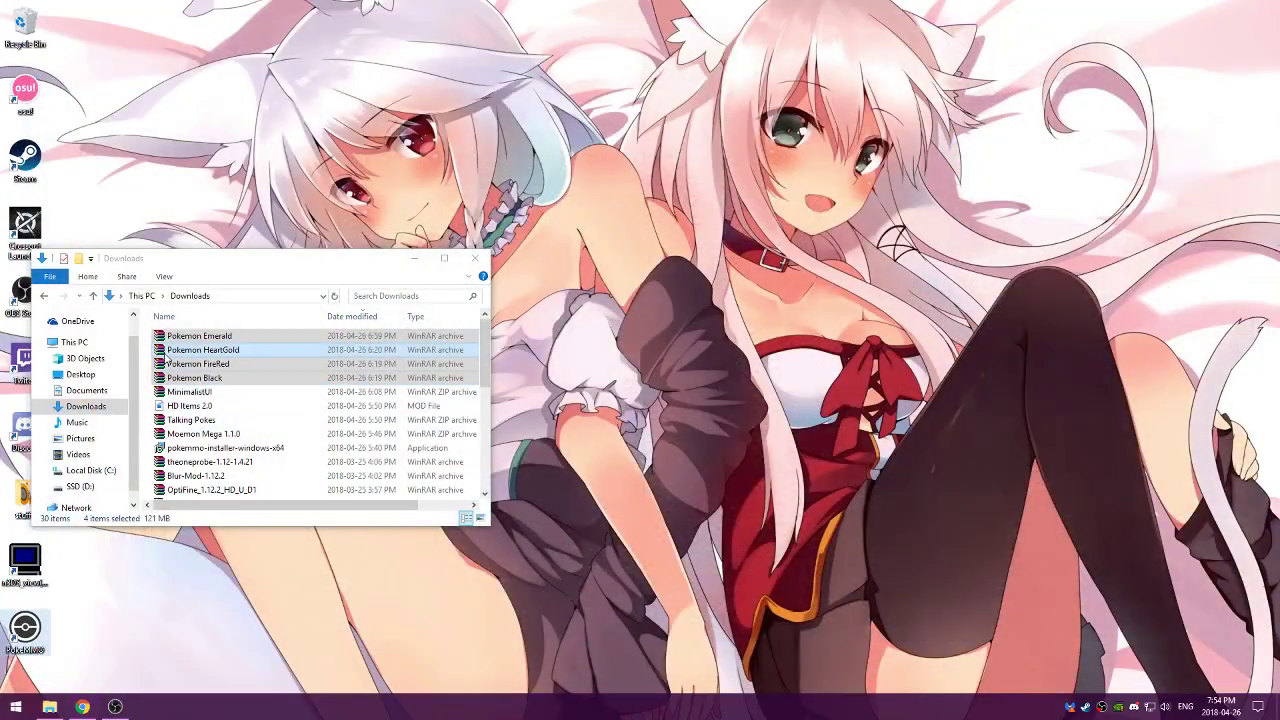
pyautogui.moveTo(168, 363)
pyautogui.mouseDown()
pyautogui.moveTo(150, 395)
pyautogui.moveTo(85, 392)
pyautogui.mouseUp()
pyautogui.click(85, 390)
pyautogui.scroll(-4, 275, 425)
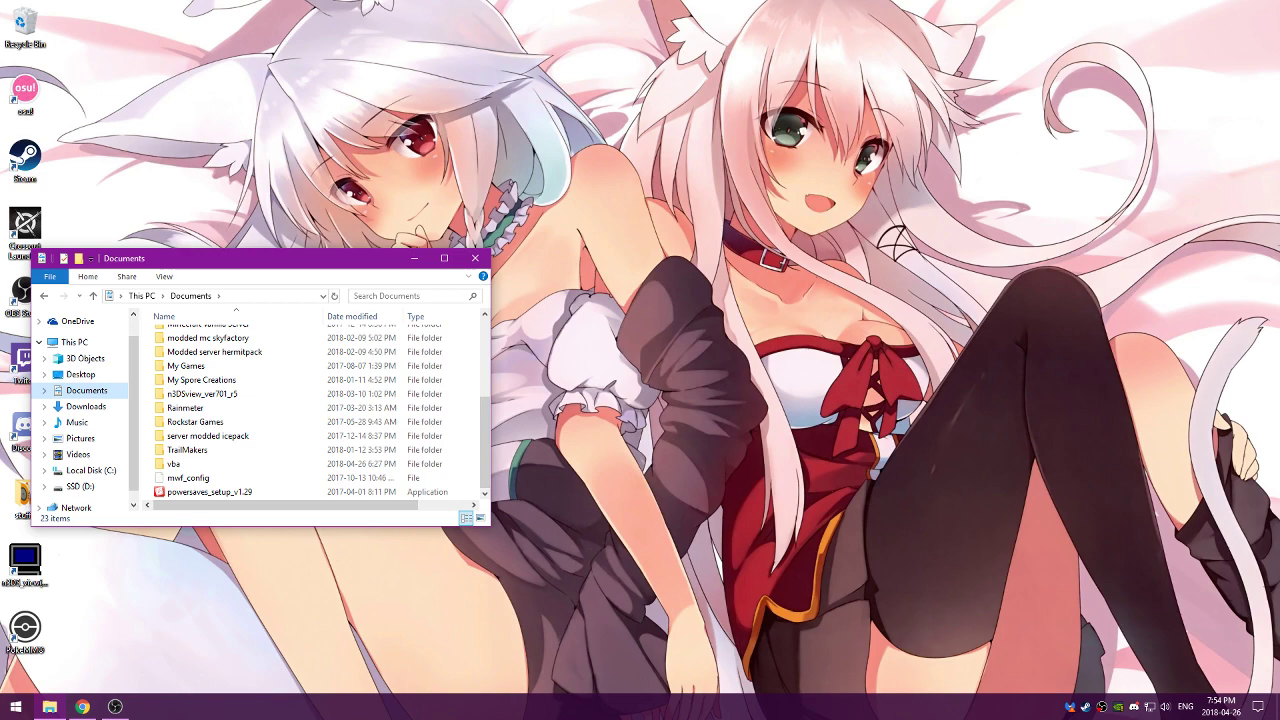
# Search Chrome for 'lunar ips', open FuSoYa's Niche Lunar IPS page, then close Chrome.
pyautogui.press('super+2')
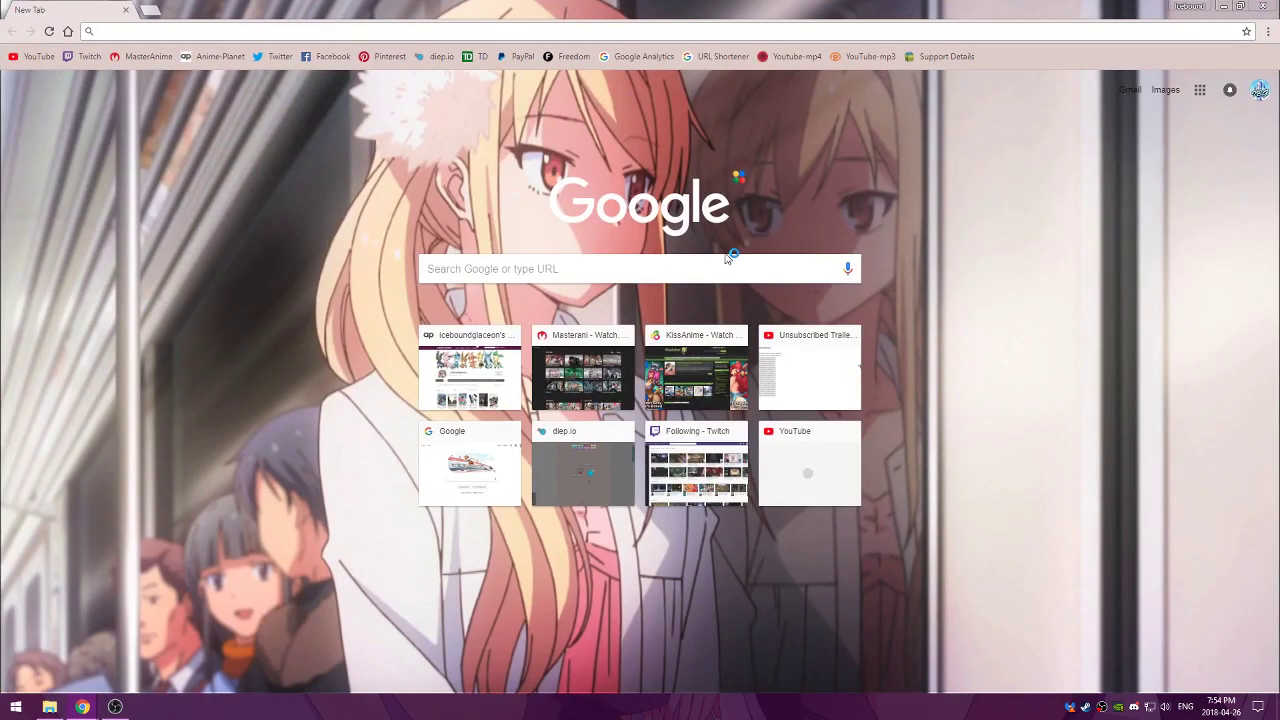
pyautogui.write('lunar i')
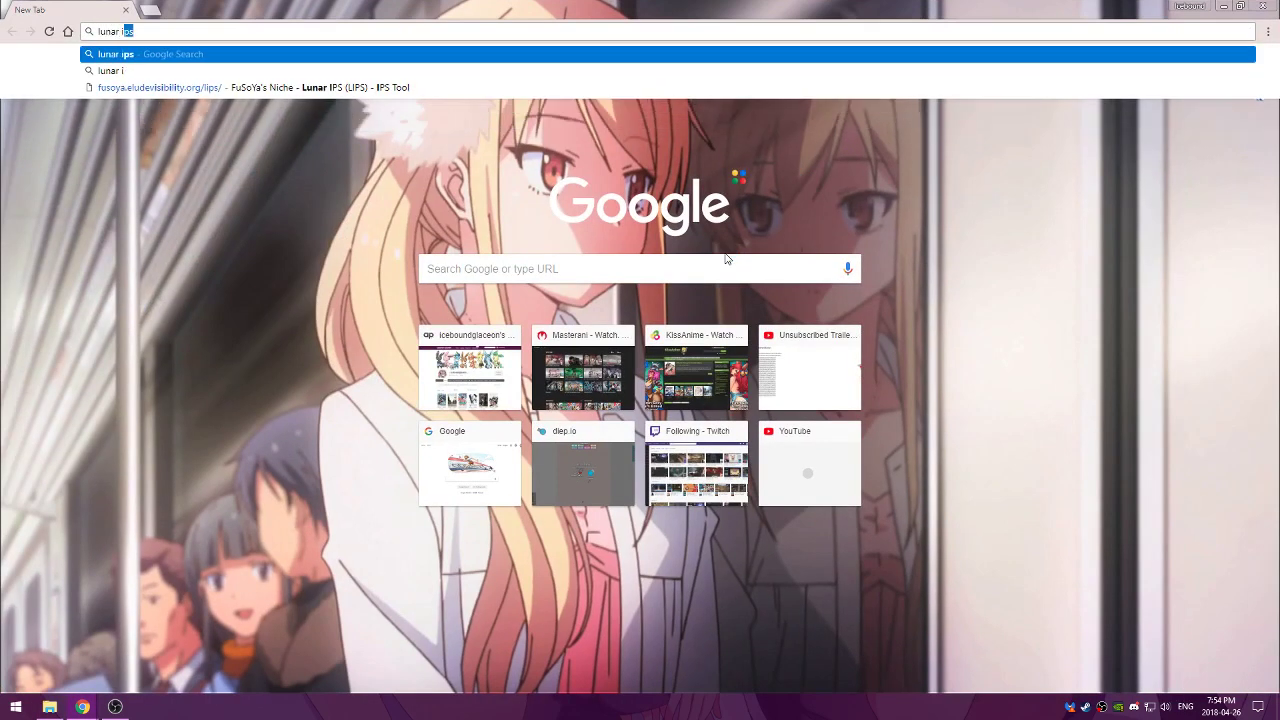
pyautogui.press('Return')
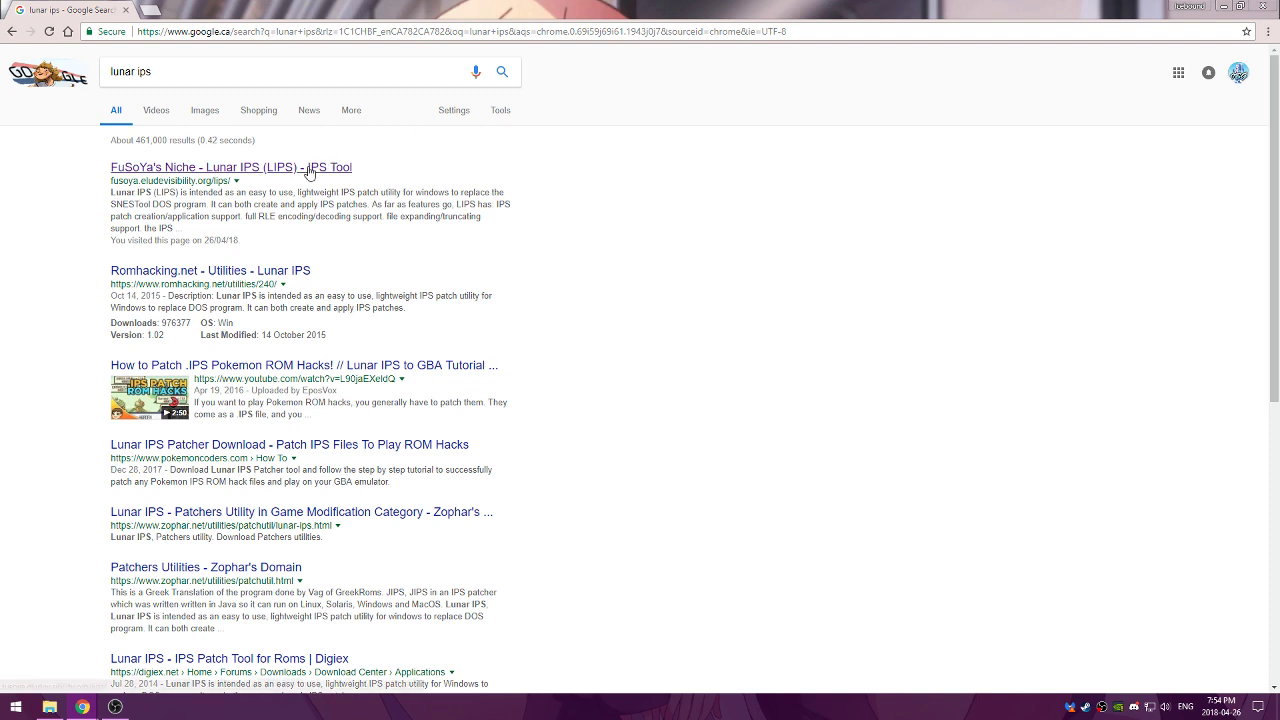
pyautogui.click(310, 170)
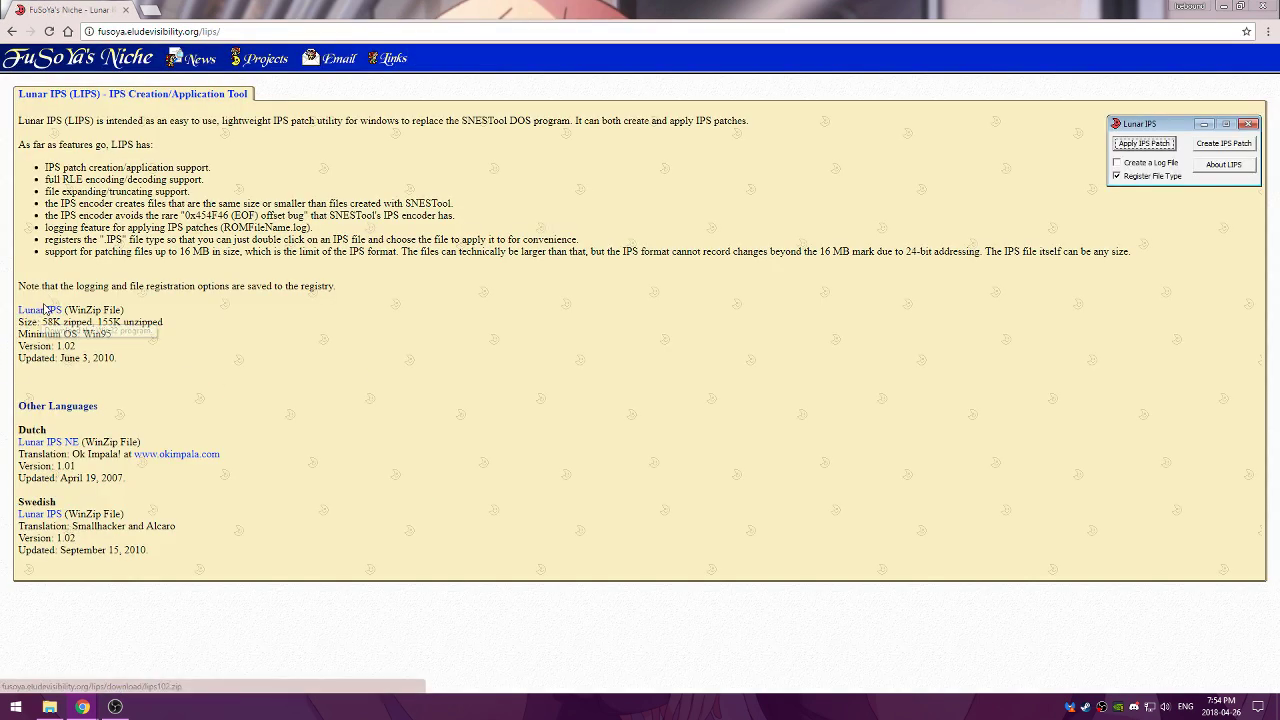
pyautogui.click(128, 12)
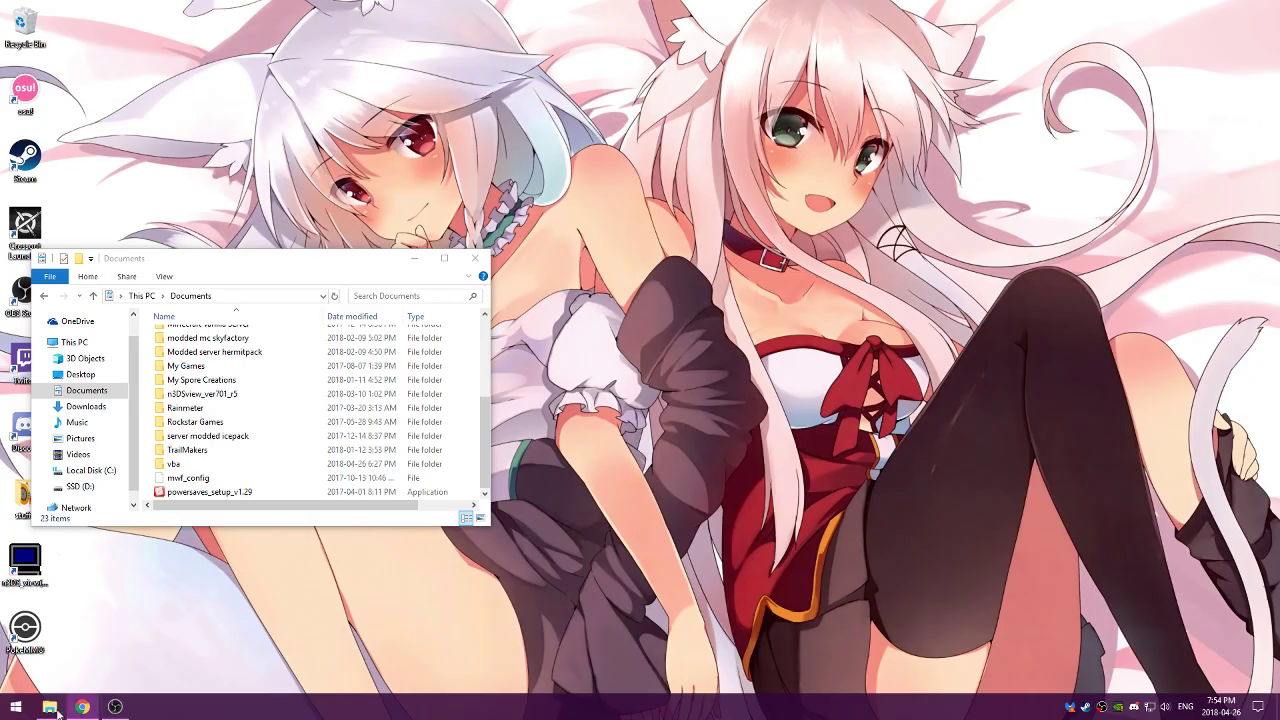
# Go to Documents\vba and launch the Lunar IPS application.
pyautogui.click(85, 405)
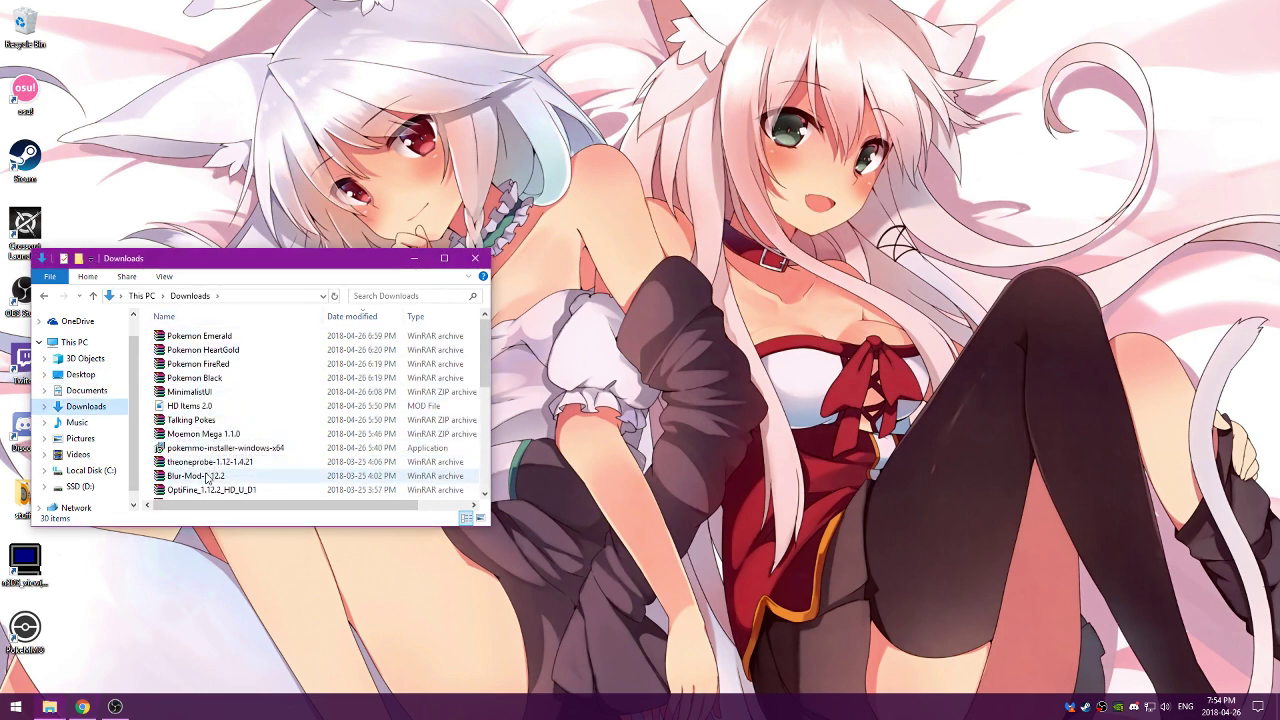
pyautogui.scroll(-5, 300, 420)
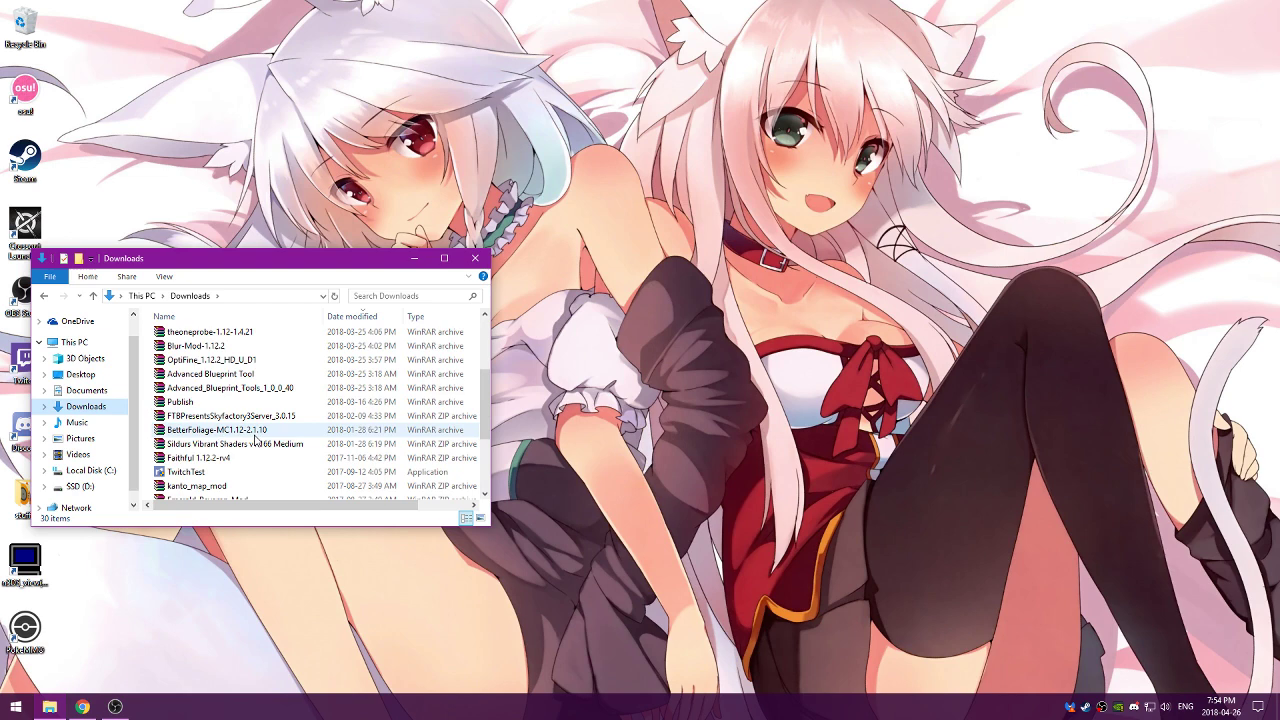
pyautogui.click(90, 408)
pyautogui.click(88, 390)
pyautogui.scroll(-5, 200, 420)
pyautogui.doubleClick(180, 465)
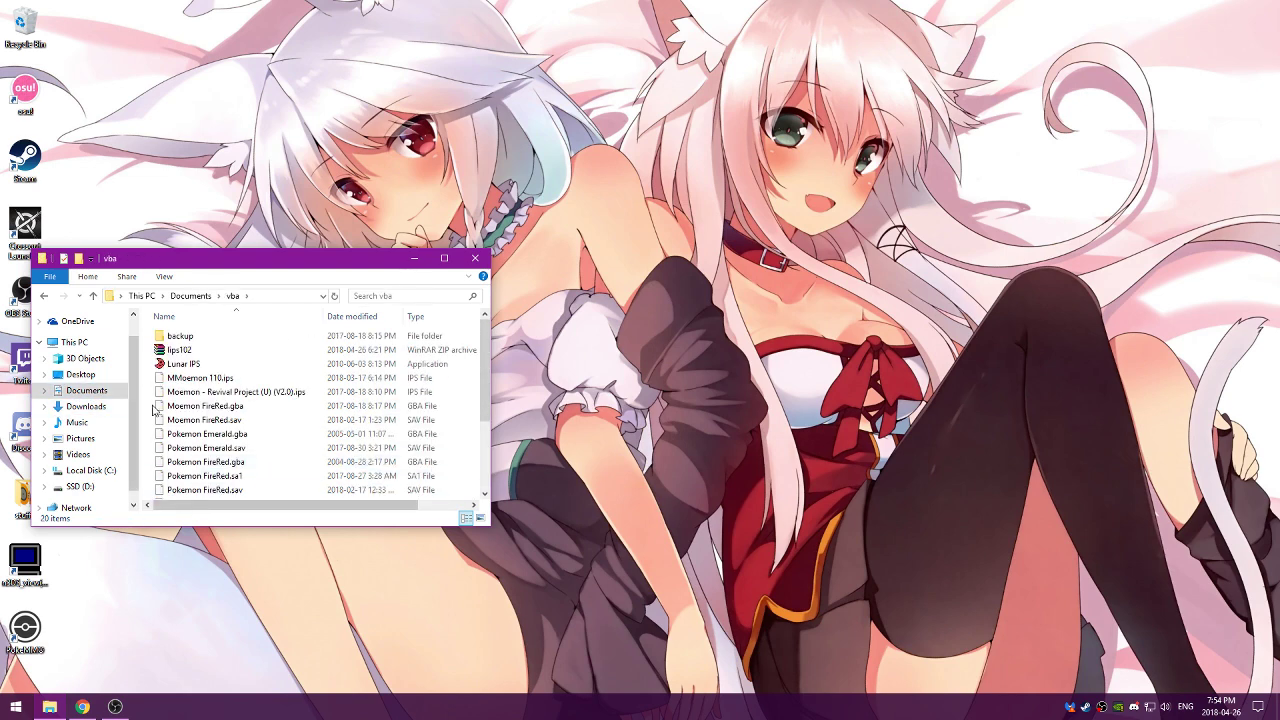
pyautogui.click(183, 365)
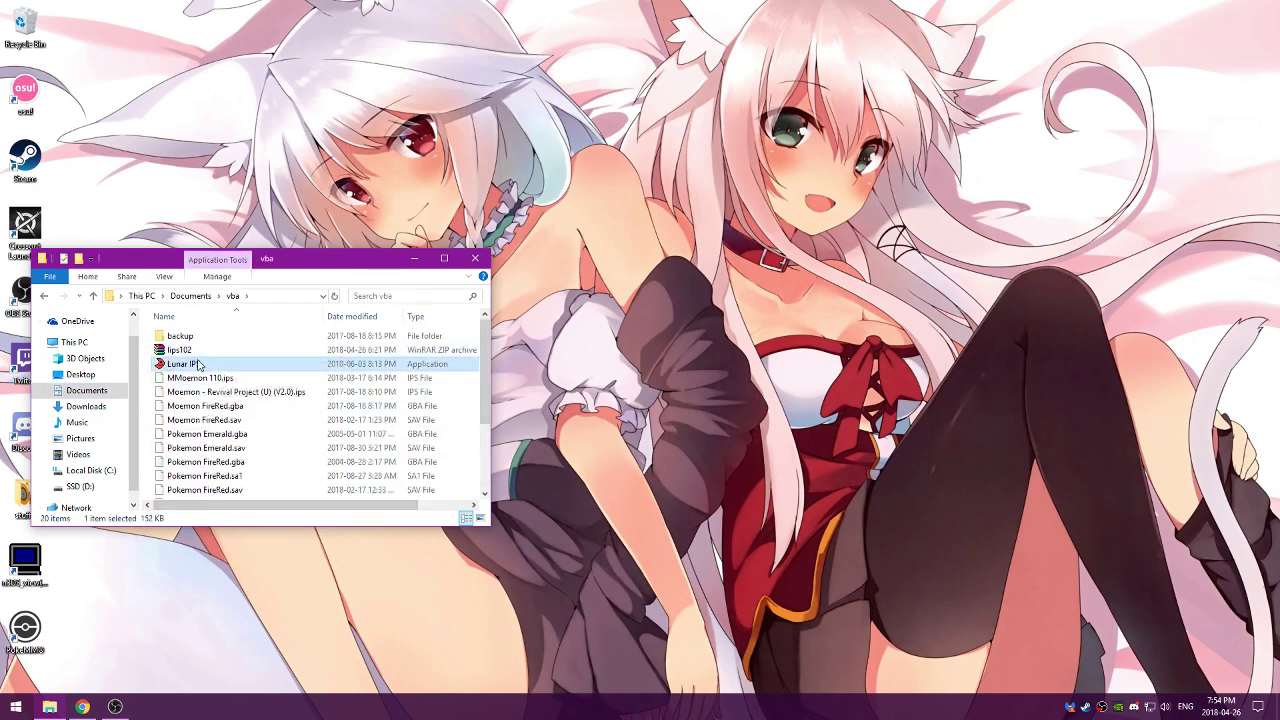
pyautogui.doubleClick(199, 365)
# Accept the security warning, start Apply IPS Patch and browse to Documents\vba.
pyautogui.click(672, 366)
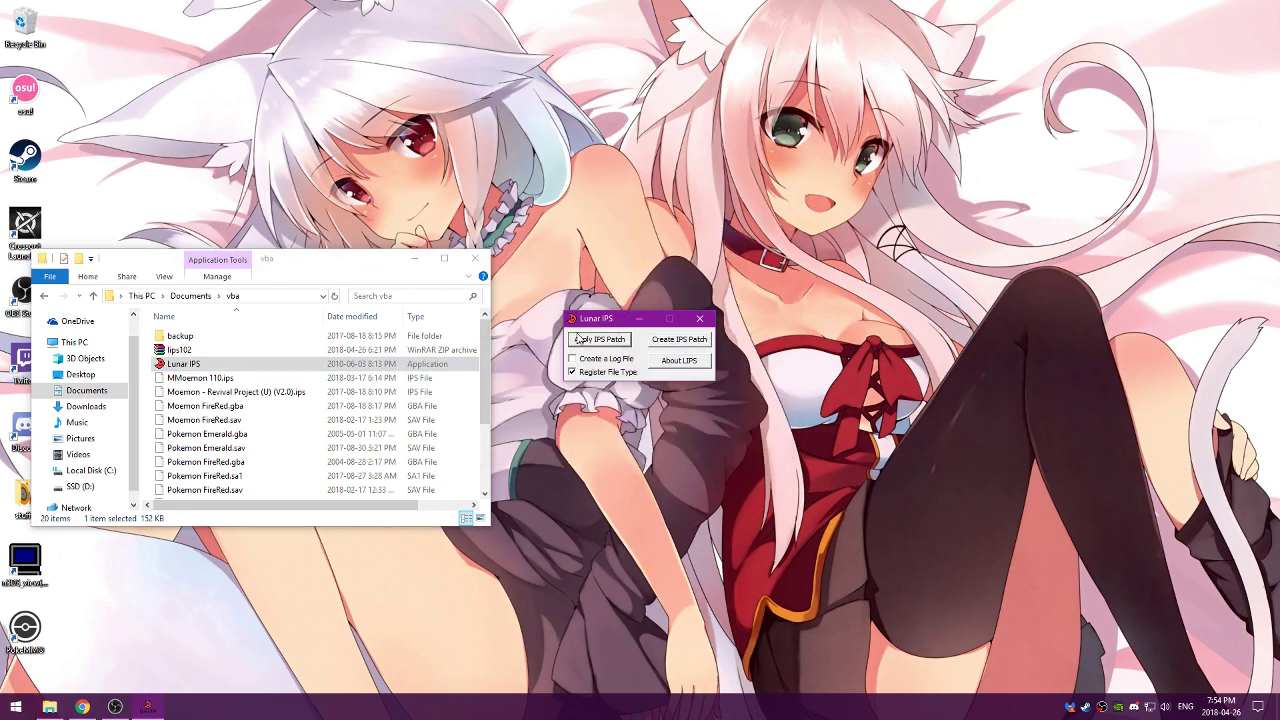
pyautogui.click(600, 339)
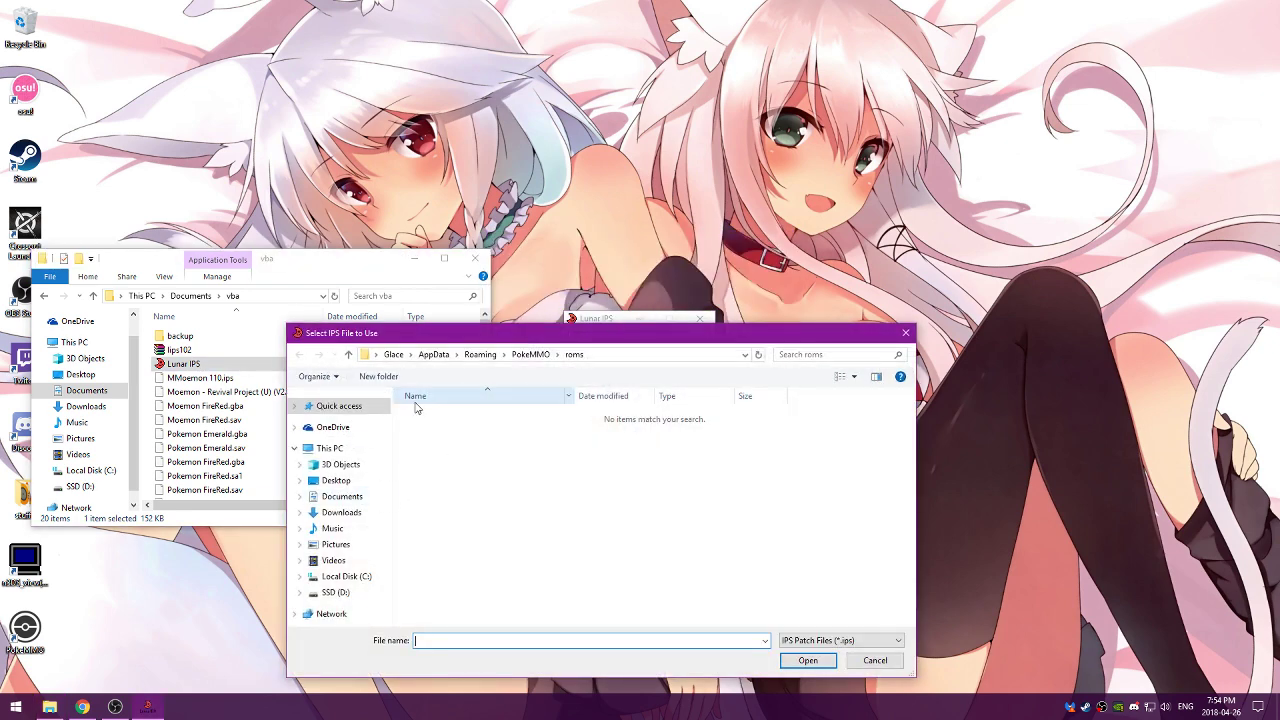
pyautogui.click(343, 497)
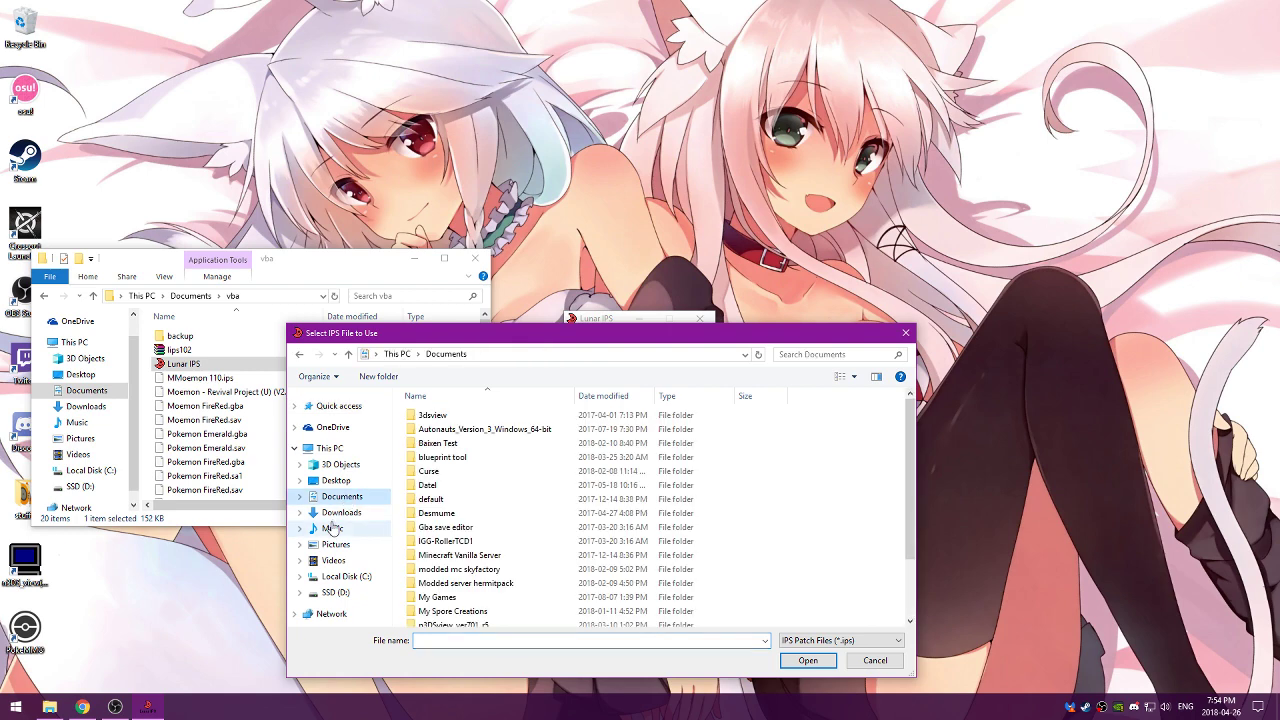
pyautogui.click(341, 512)
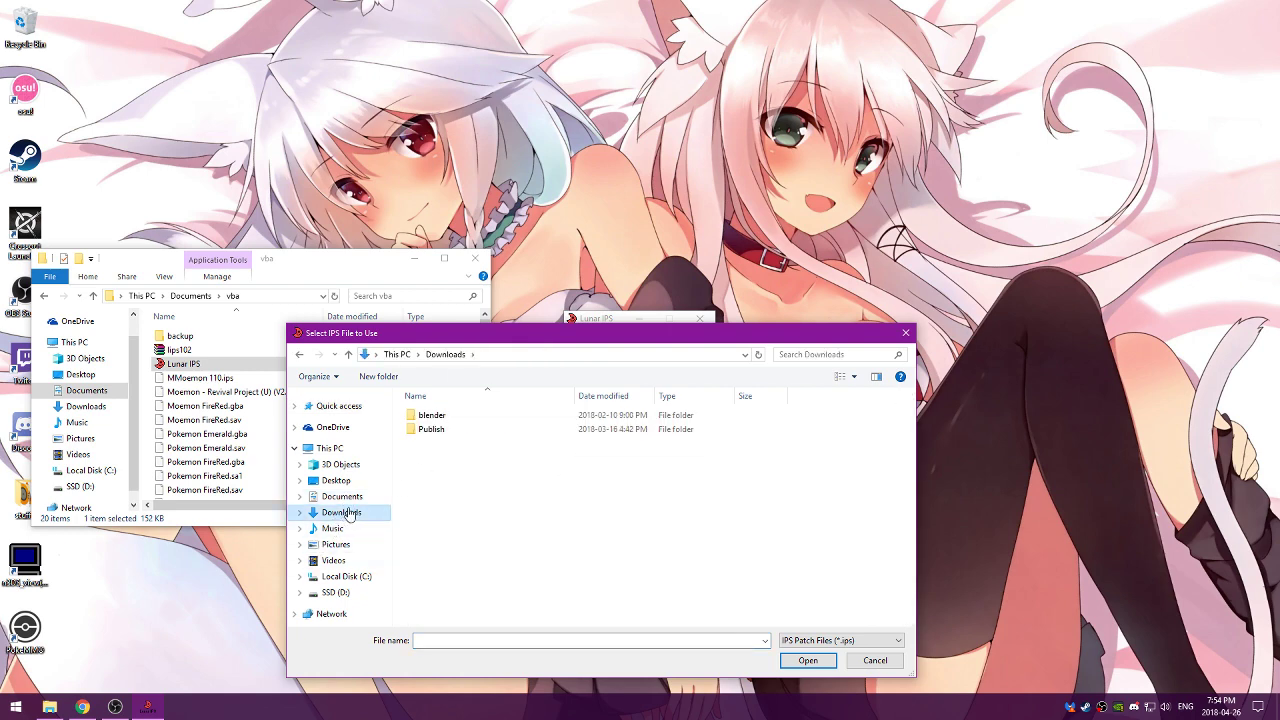
pyautogui.click(342, 496)
pyautogui.doubleClick(456, 620)
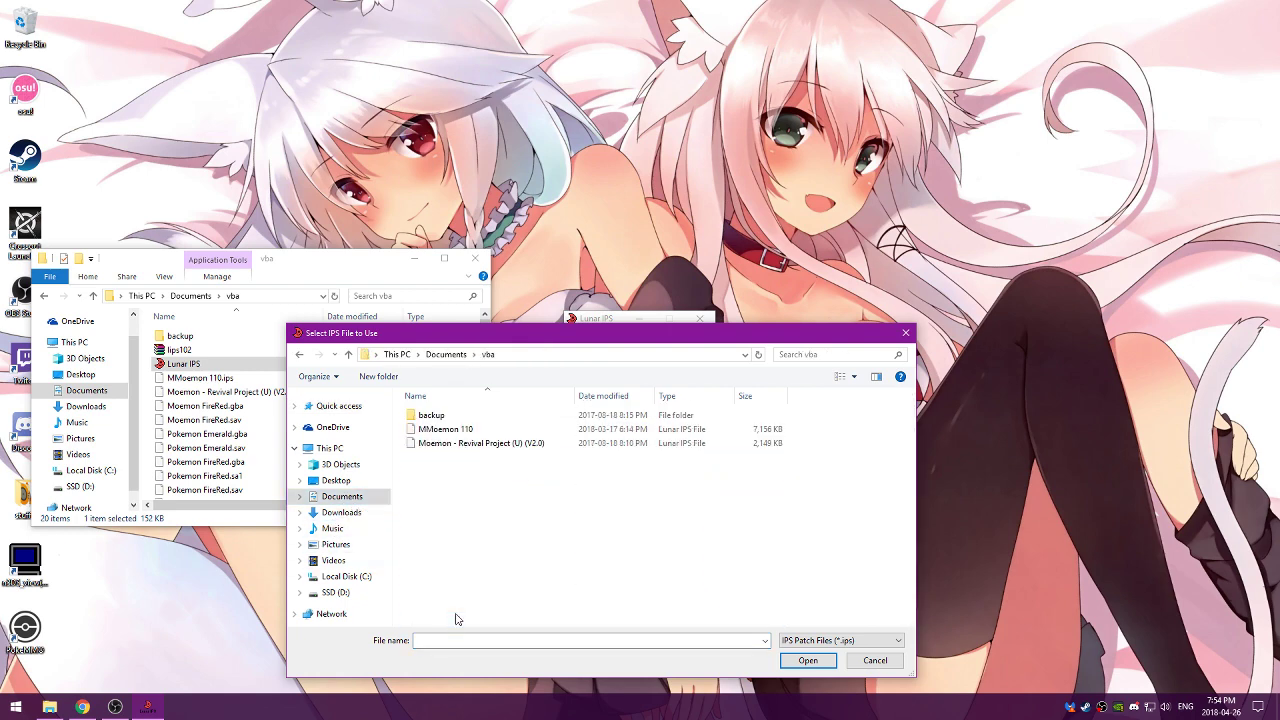
# Choose MMoemon 110.ips as the patch file.
pyautogui.click(86, 406)
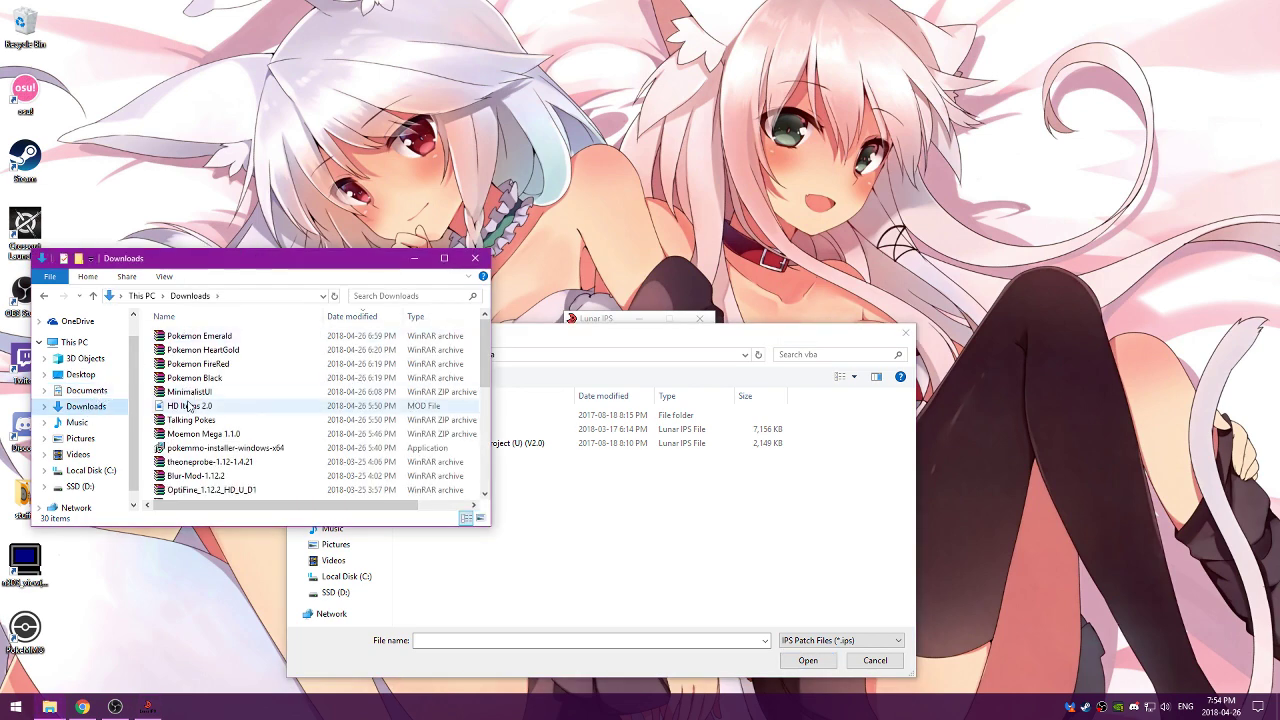
pyautogui.click(200, 434)
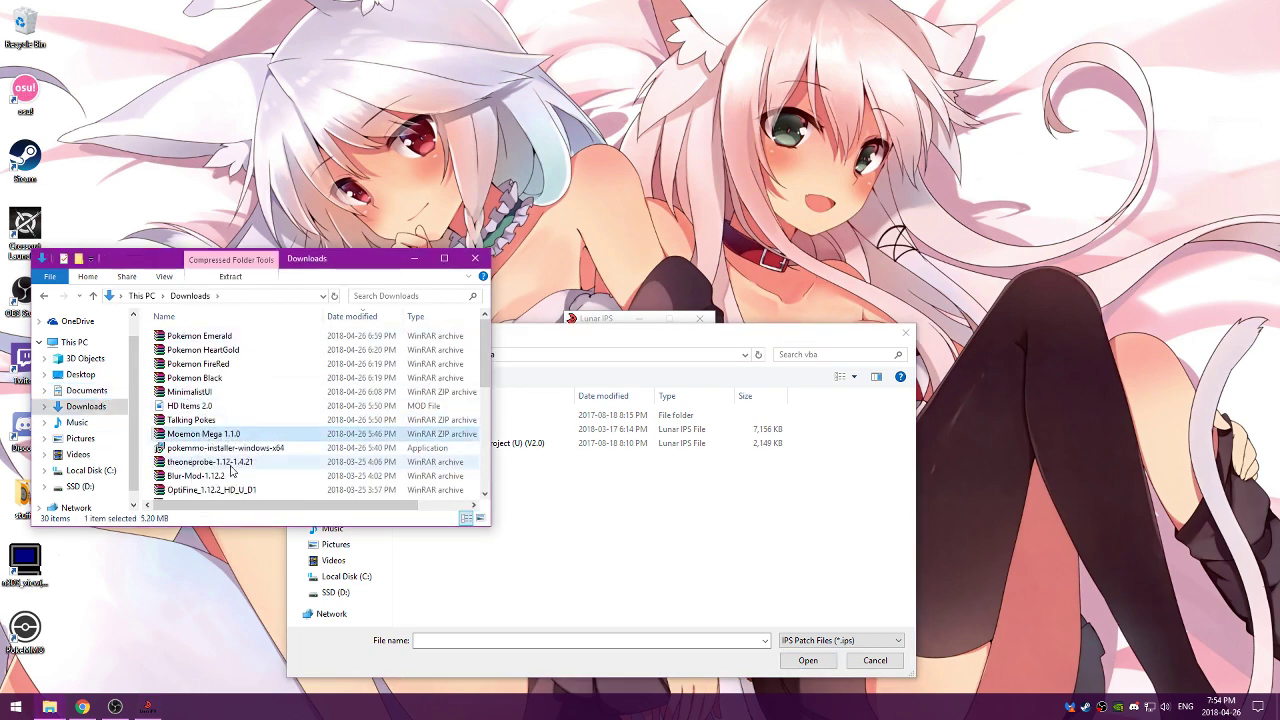
pyautogui.moveTo(670, 333)
pyautogui.mouseDown()
pyautogui.moveTo(969, 338)
pyautogui.moveTo(974, 196)
pyautogui.moveTo(988, 196)
pyautogui.mouseUp()
pyautogui.doubleClick(776, 294)
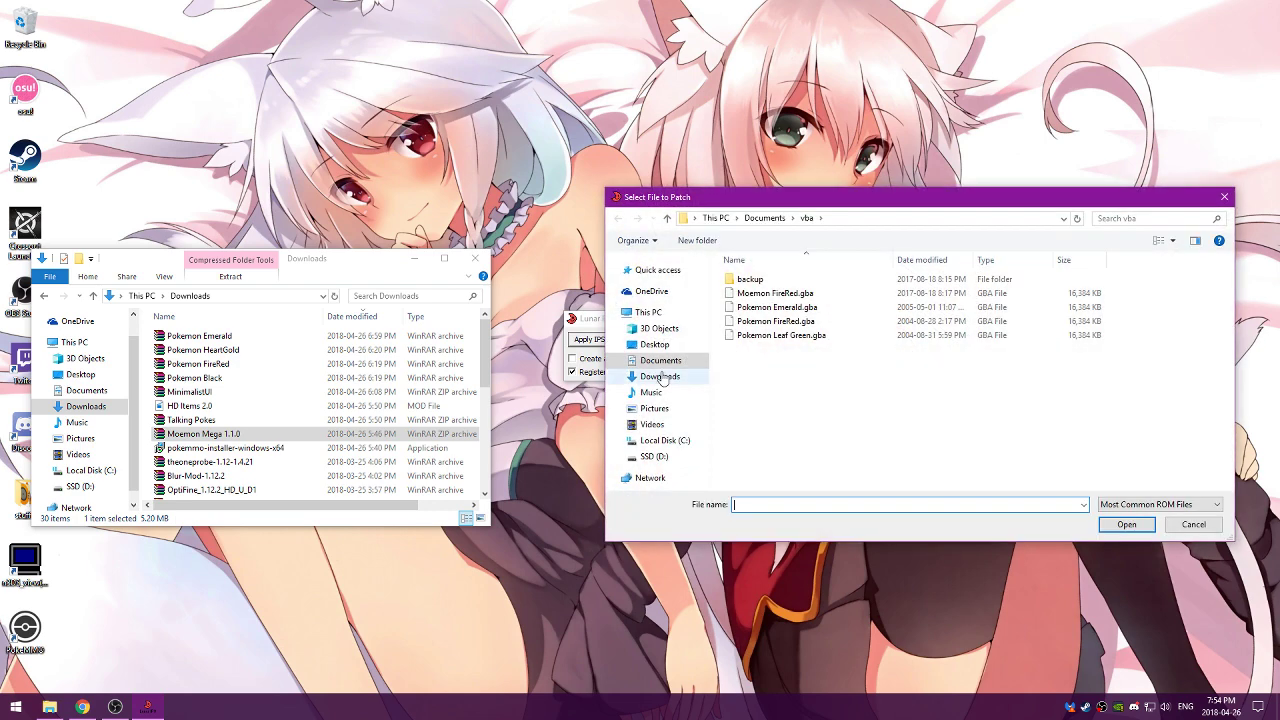
# Select Pokemon FireRed.gba in %appdata%\PokeMMO\roms as the target and close the picker.
pyautogui.click(776, 294)
pyautogui.write('%appdata%')
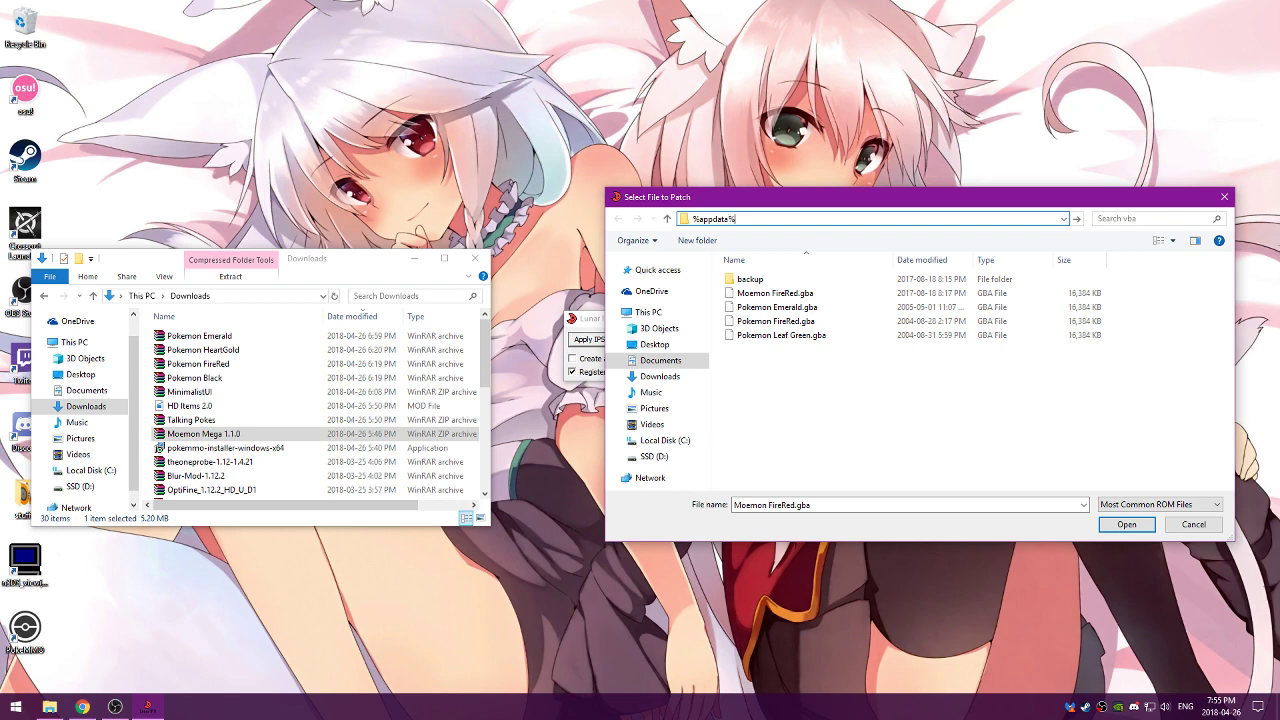
pyautogui.press('Return')
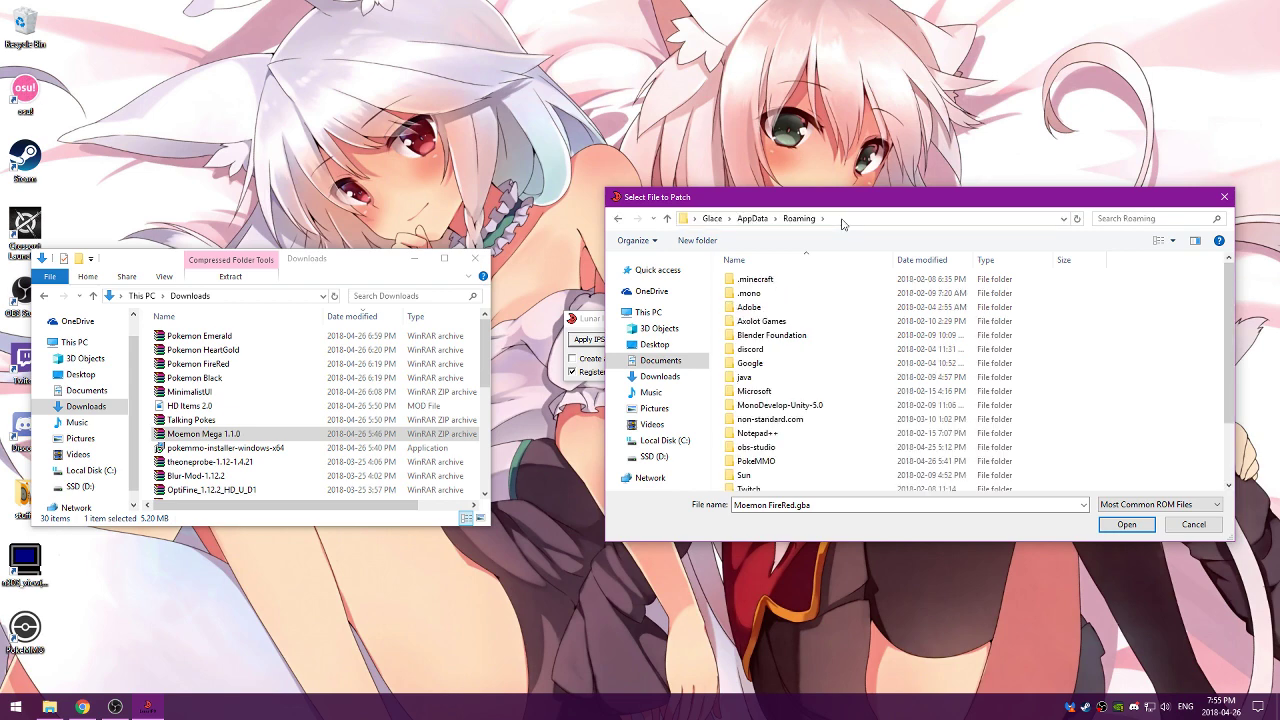
pyautogui.scroll(-1, 794, 417)
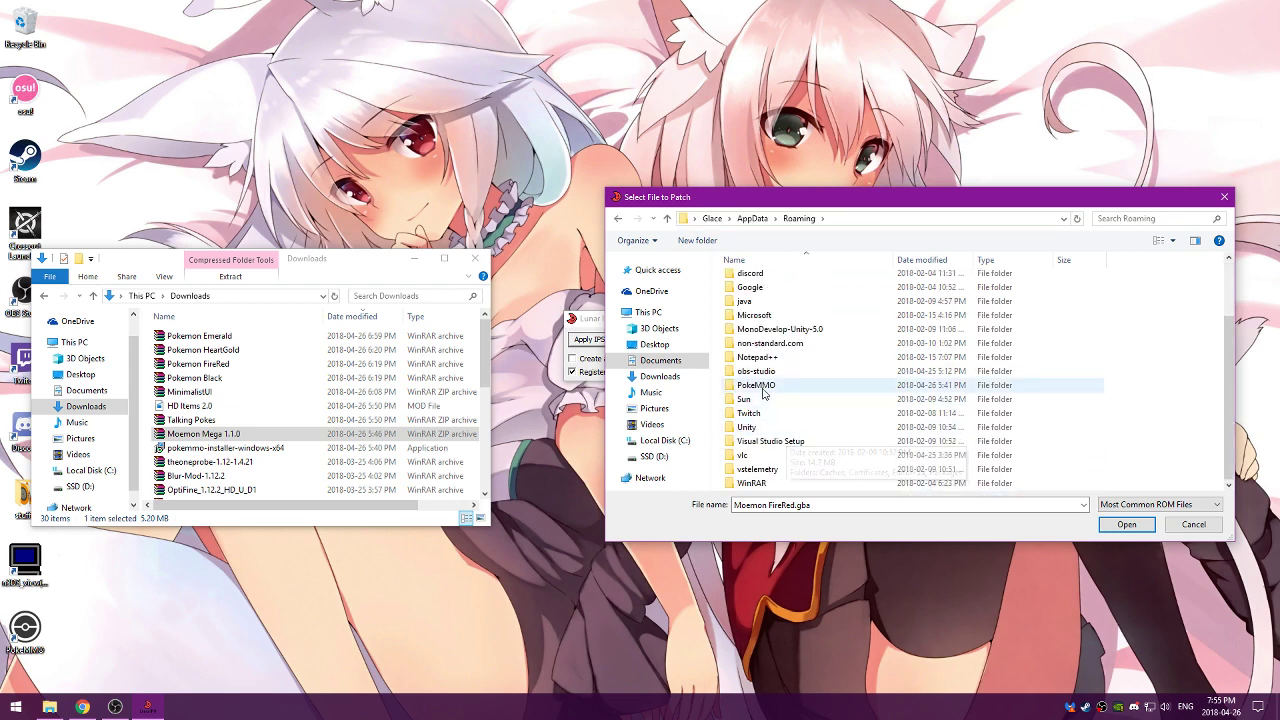
pyautogui.doubleClick(757, 390)
pyautogui.doubleClick(757, 352)
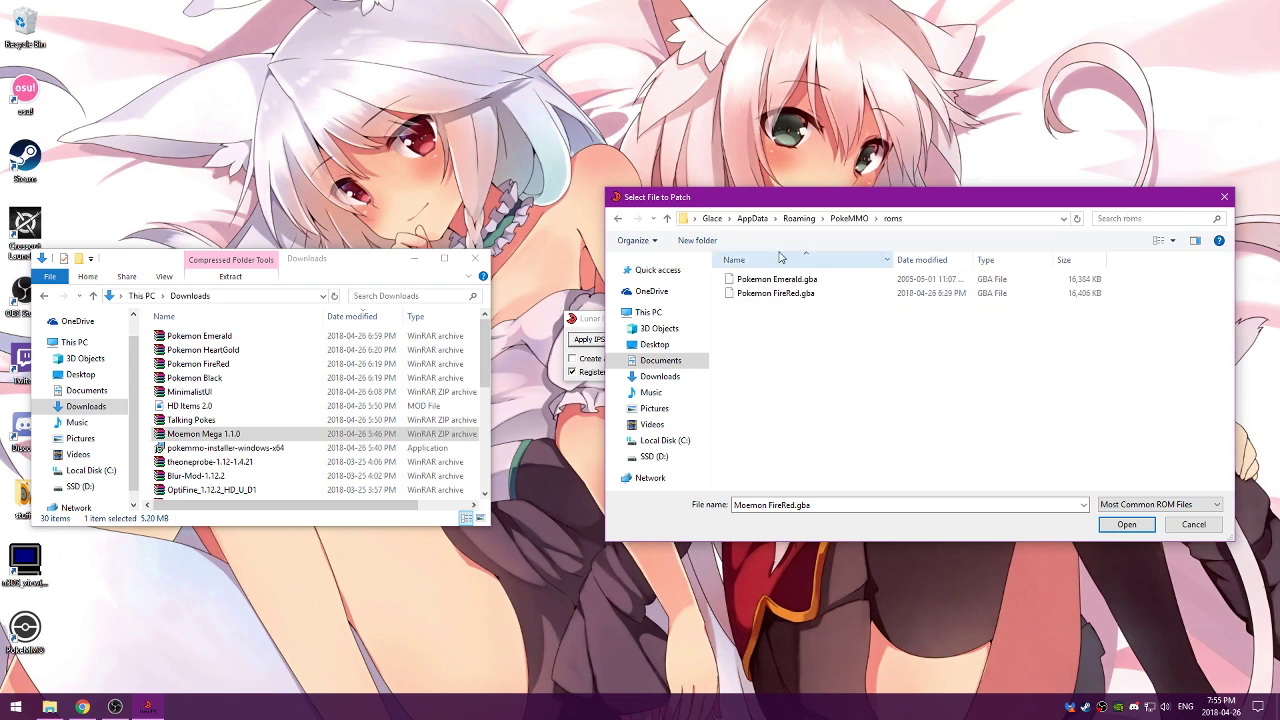
pyautogui.click(780, 294)
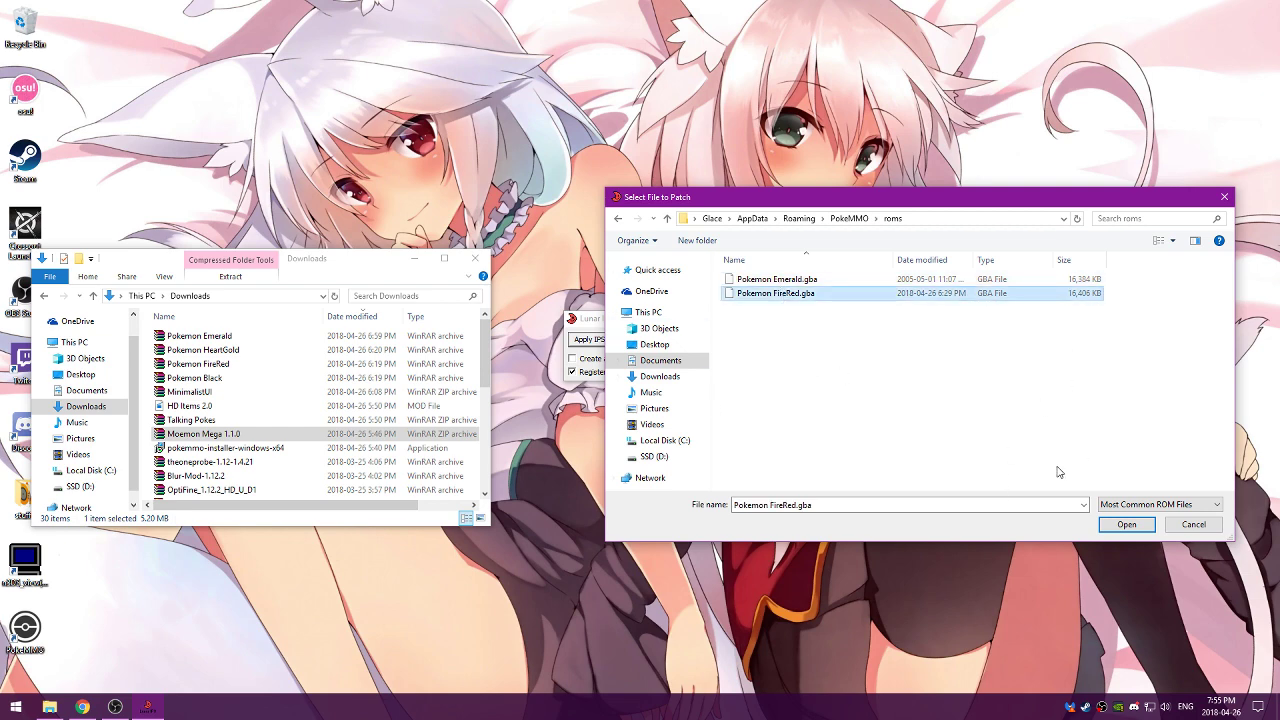
pyautogui.click(1202, 528)
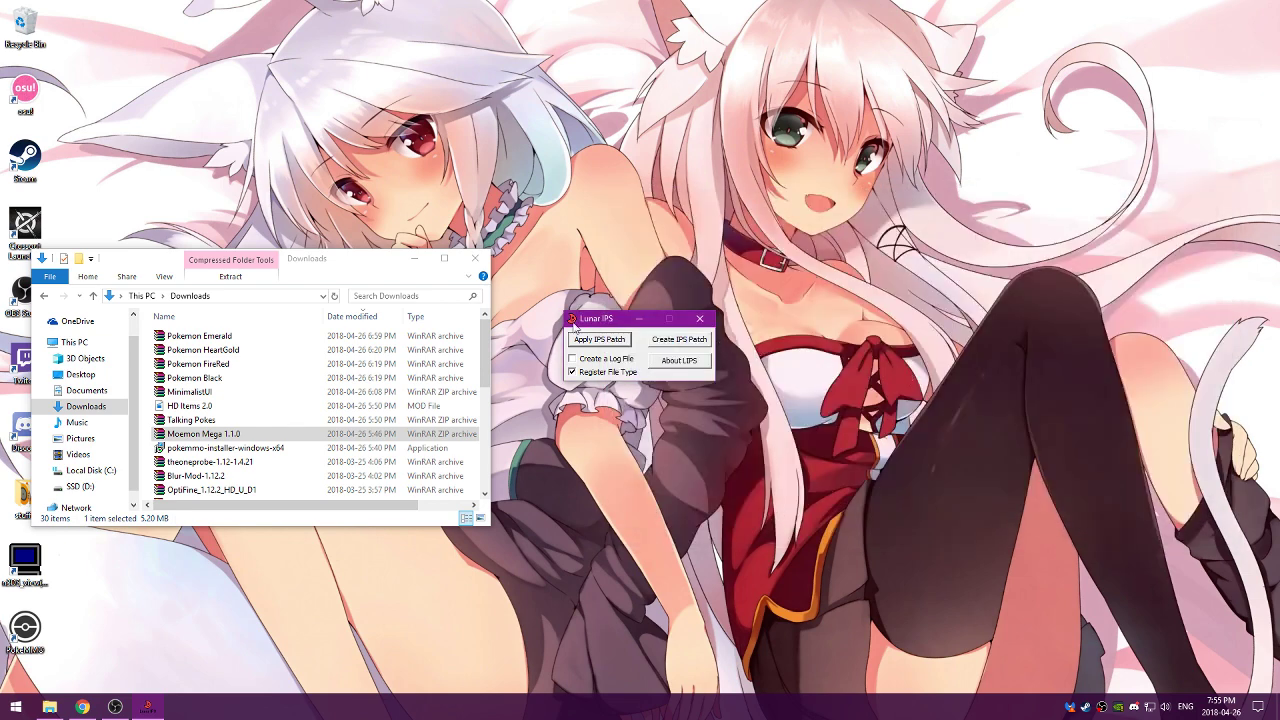
# Close the Lunar IPS window and the Downloads folder window.
pyautogui.click(698, 320)
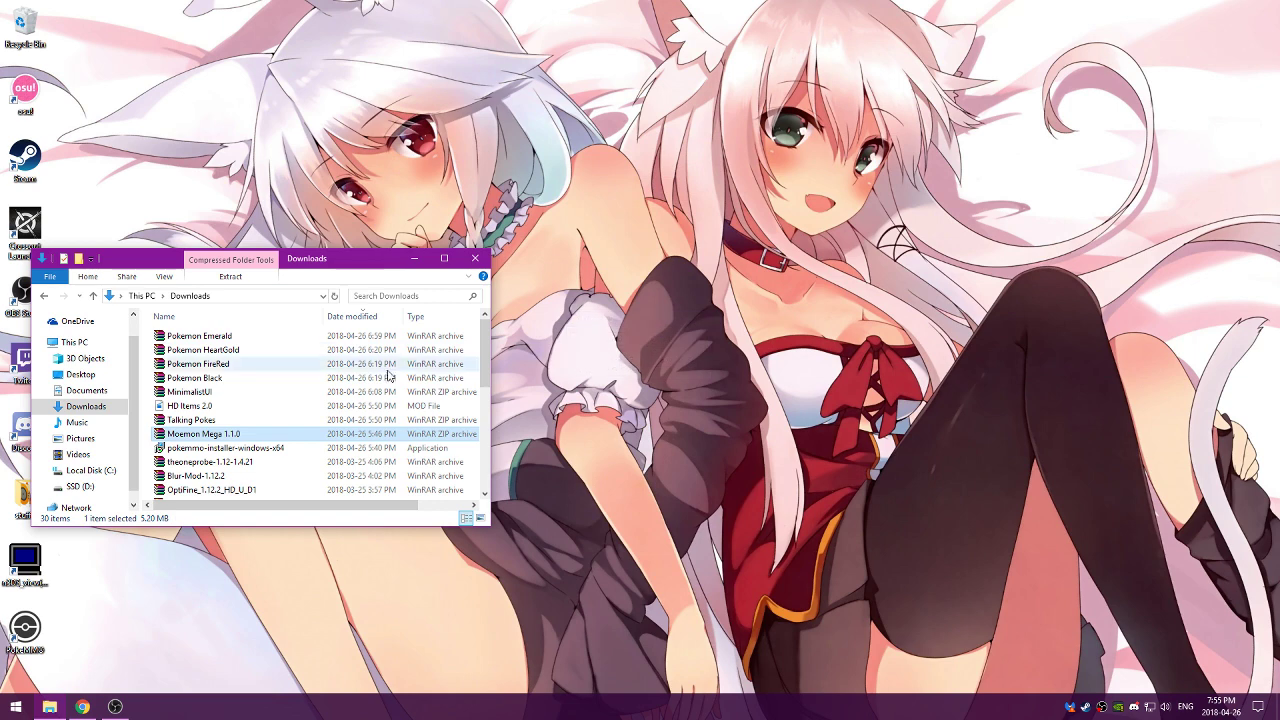
pyautogui.click(479, 264)
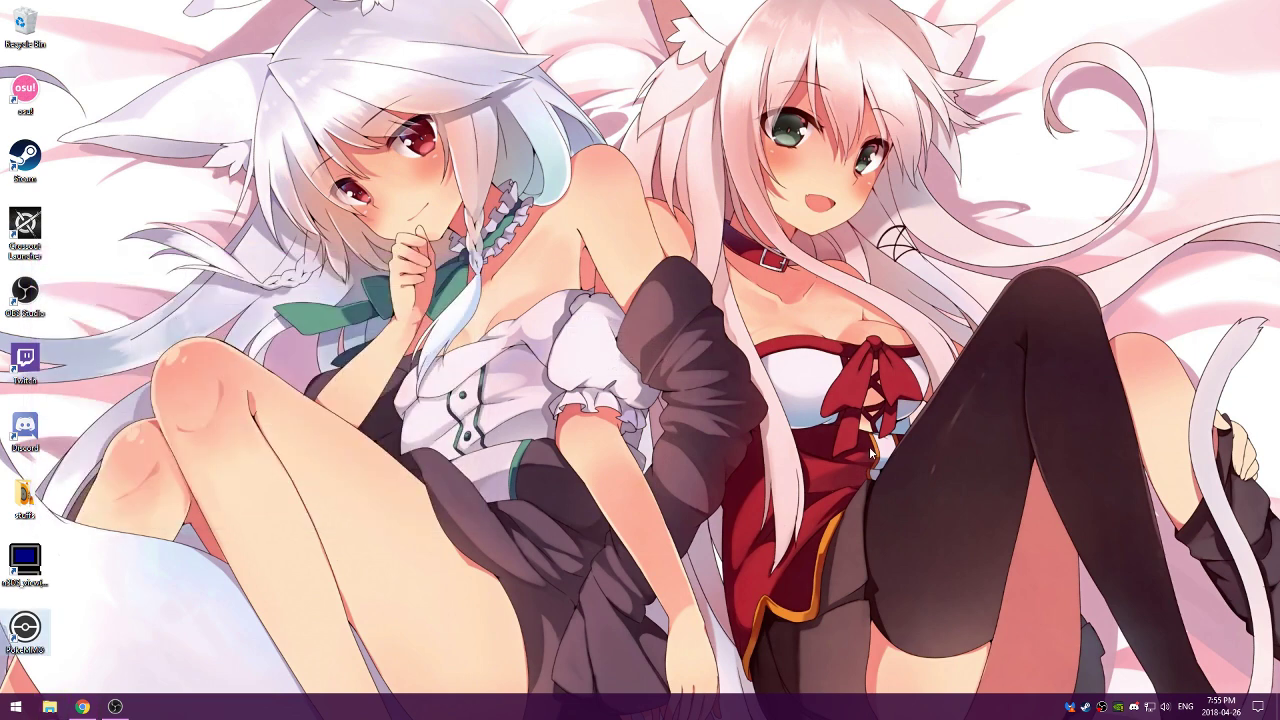